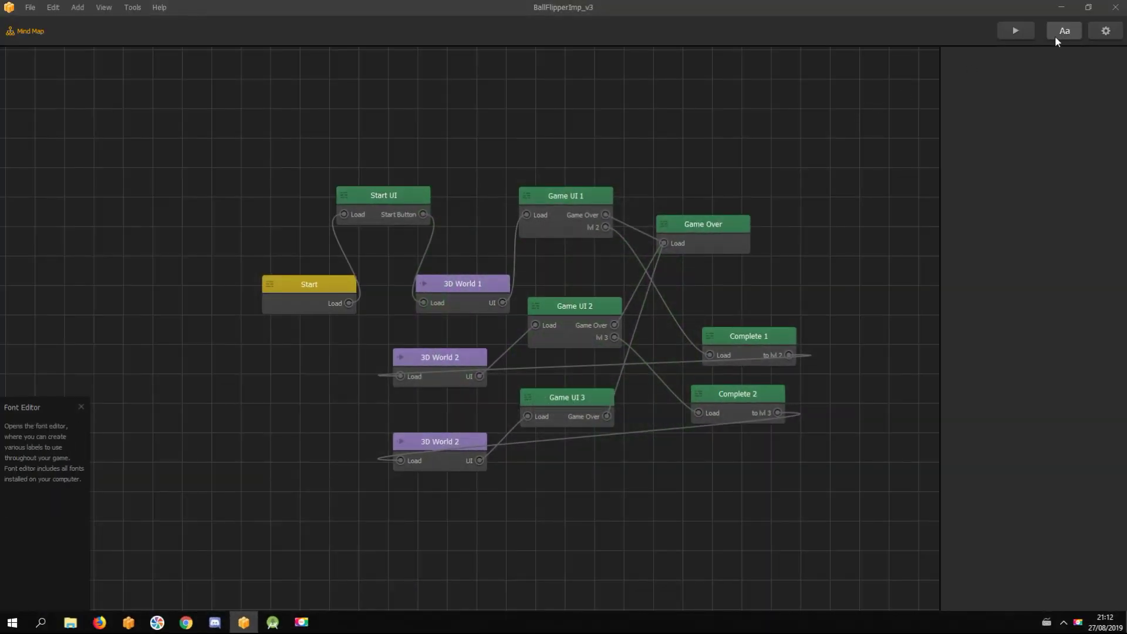
# Launch the live Preview of the BallFlipperImp_v3 game from its Mind Map
pyautogui.click(1016, 33)
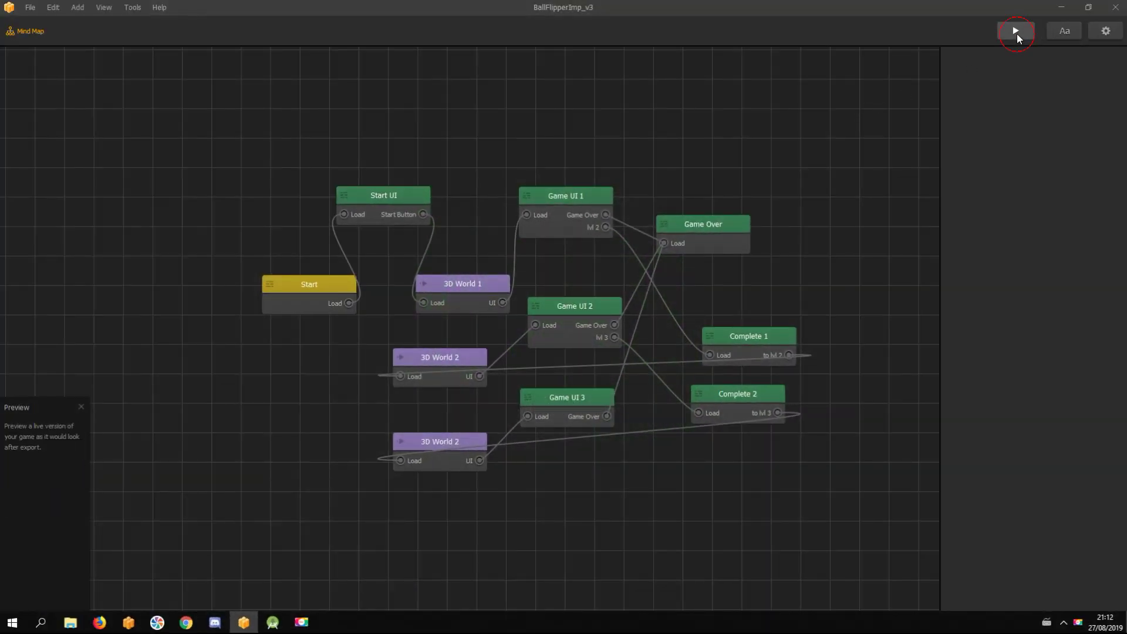
pyautogui.click(566, 376)
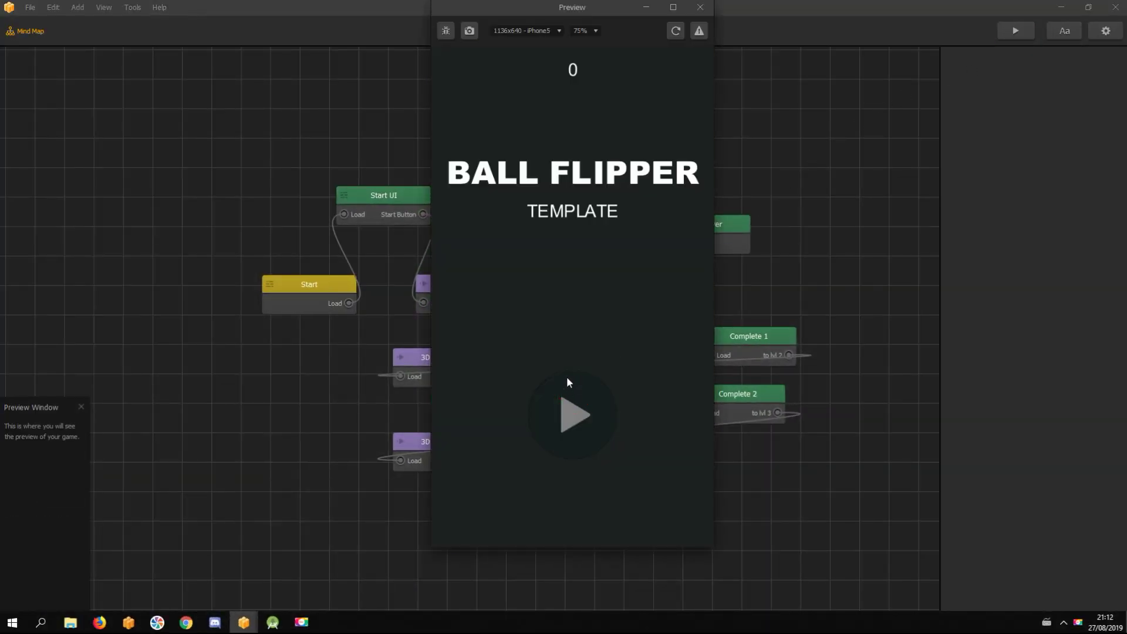
pyautogui.moveTo(568, 382)
pyautogui.mouseDown()
pyautogui.moveTo(615, 366)
pyautogui.moveTo(574, 365)
pyautogui.moveTo(573, 378)
pyautogui.moveTo(593, 379)
pyautogui.moveTo(580, 380)
pyautogui.mouseUp()
pyautogui.click(580, 382)
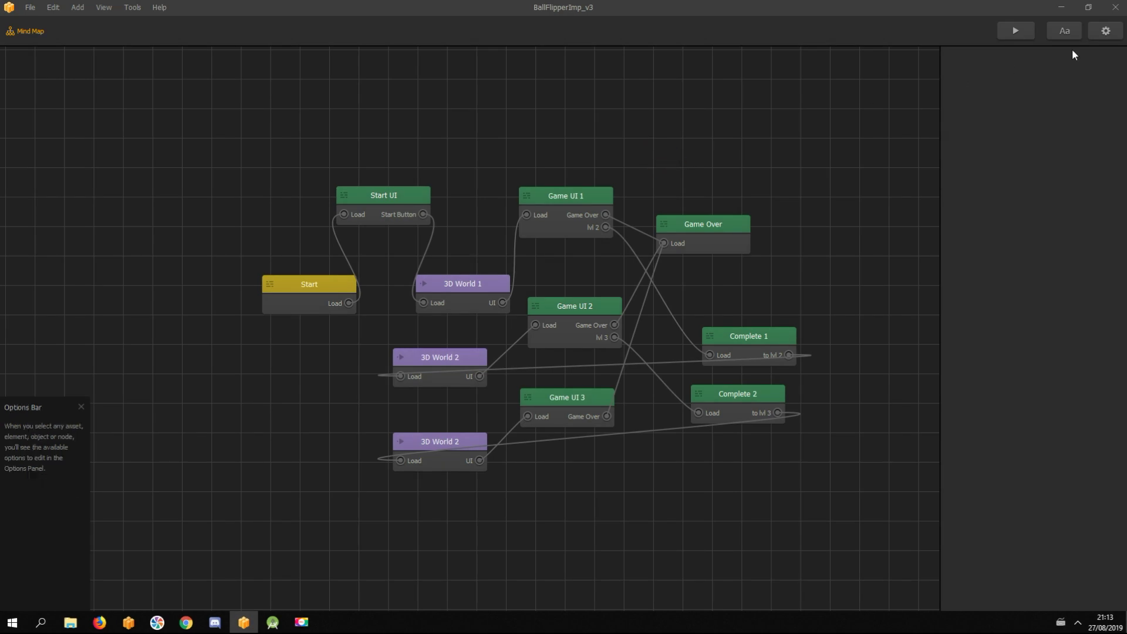
# In Project Settings, set the icon image from the game folder as the game's icon
pyautogui.click(1106, 32)
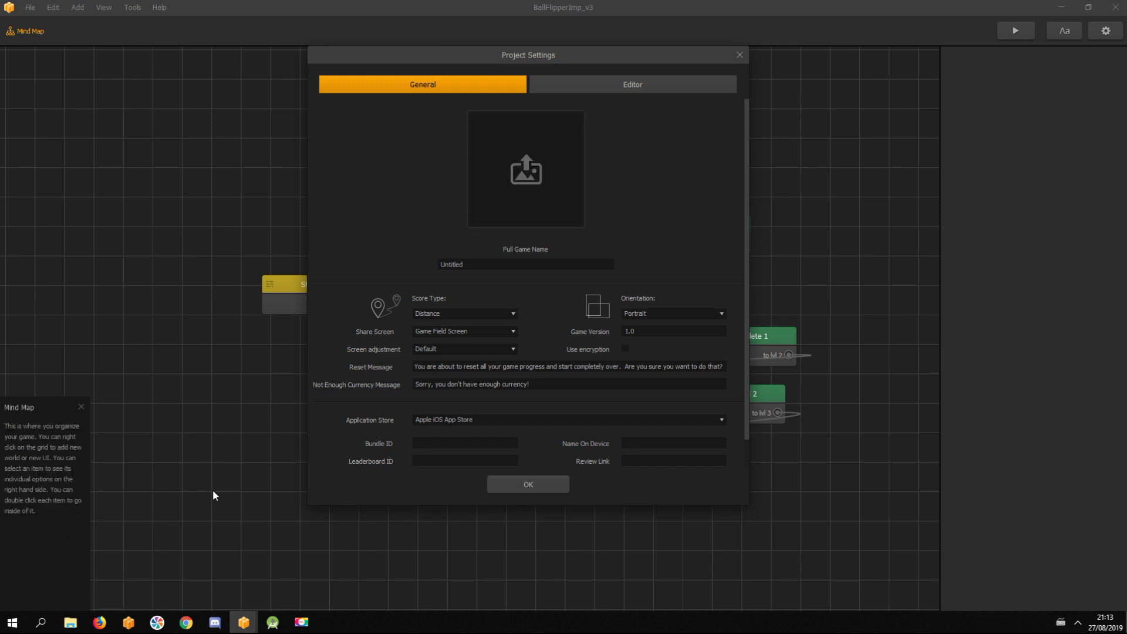
pyautogui.click(71, 623)
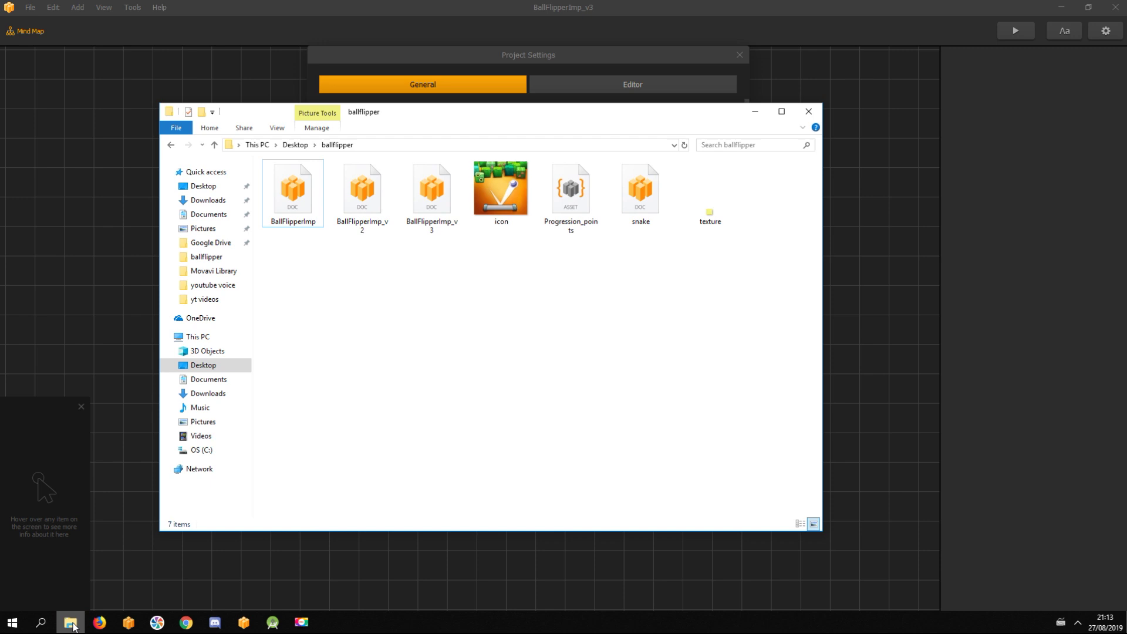
pyautogui.moveTo(439, 111); pyautogui.dragTo(418, 209)
pyautogui.moveTo(480, 284); pyautogui.dragTo(509, 184)
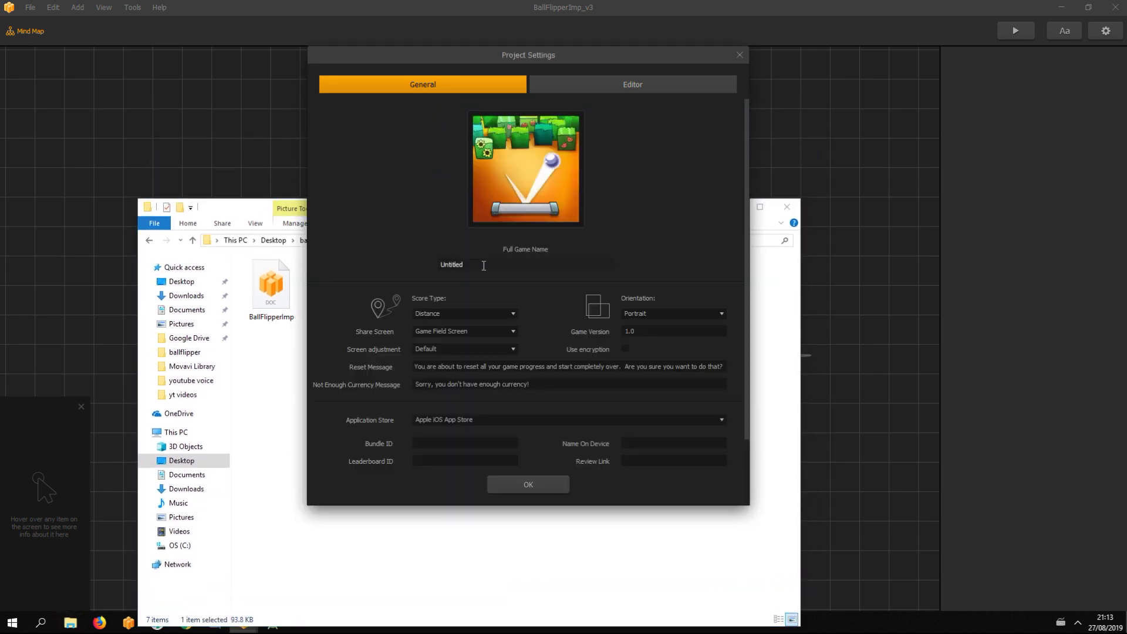
pyautogui.click(486, 265)
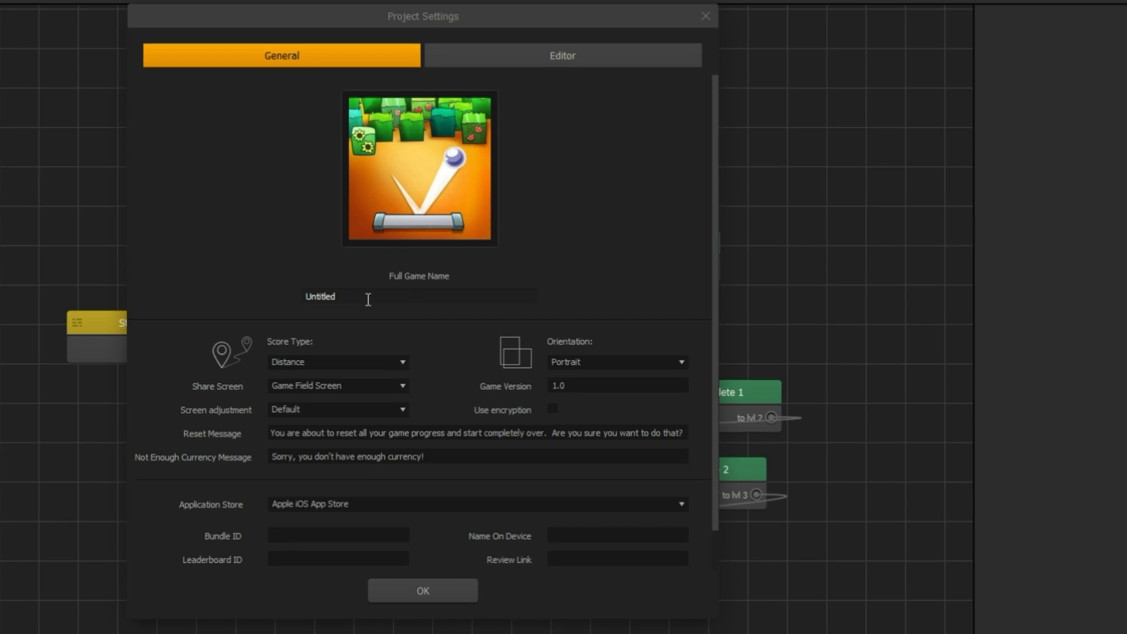
# Set Full Game Name to 'Ball Flipper' and Game Version to 1
pyautogui.click(373, 296)
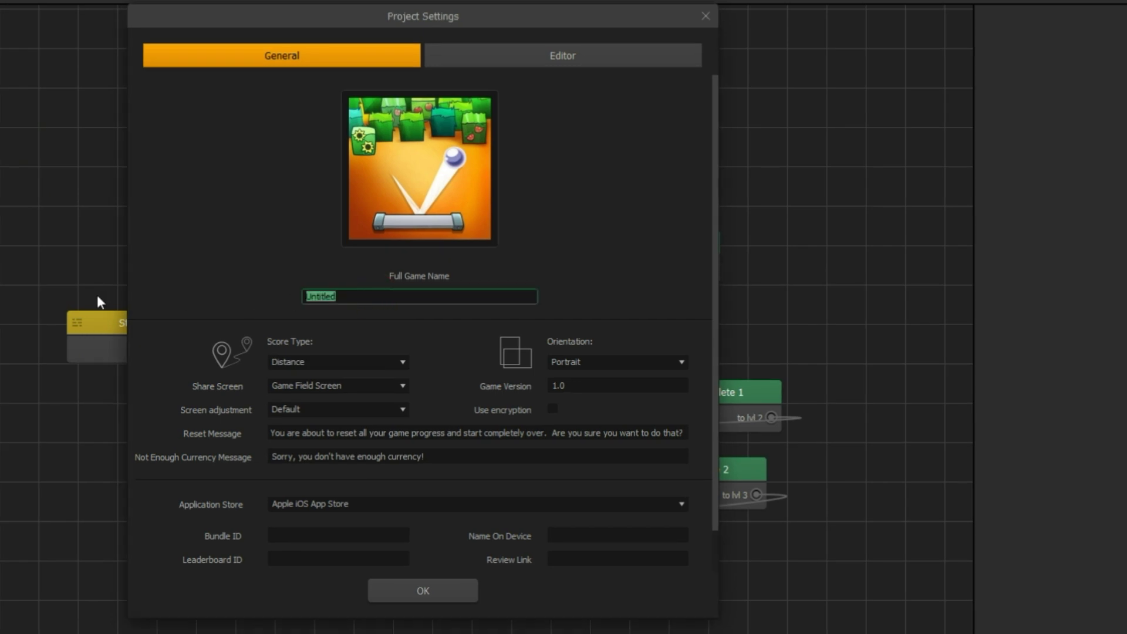
pyautogui.write('Ball Flipper')
pyautogui.scroll(-1, 236, 271)
pyautogui.click(572, 344)
pyautogui.press('BackSpace')
pyautogui.press('BackSpace')
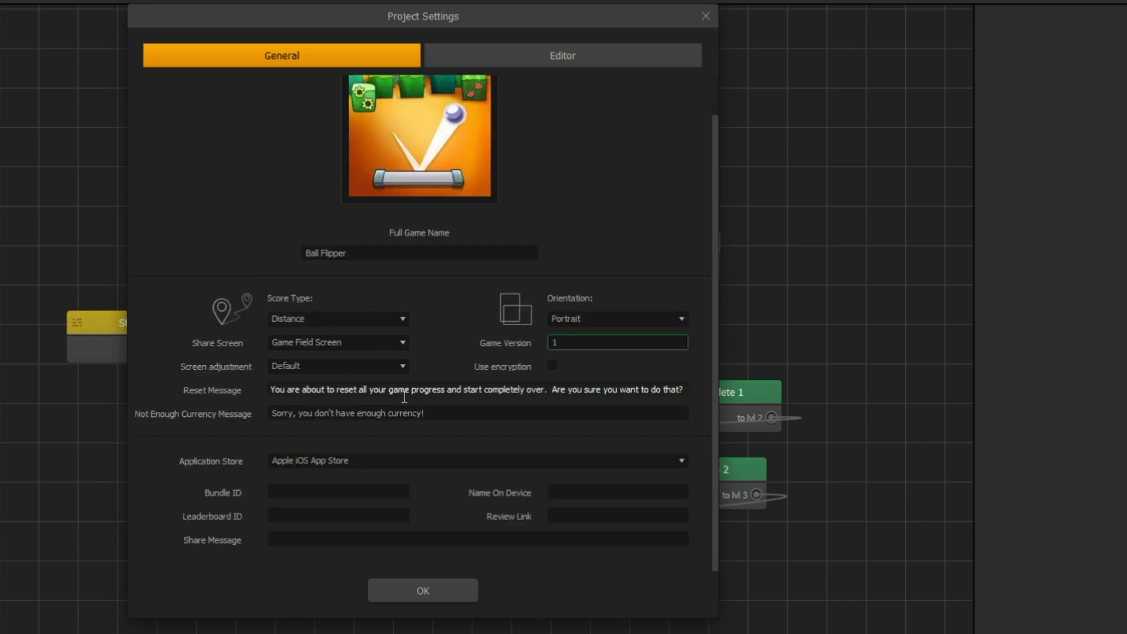
# Target Google Play Store with Bundle ID com.hanomaxgames.ballflipper
pyautogui.click(360, 465)
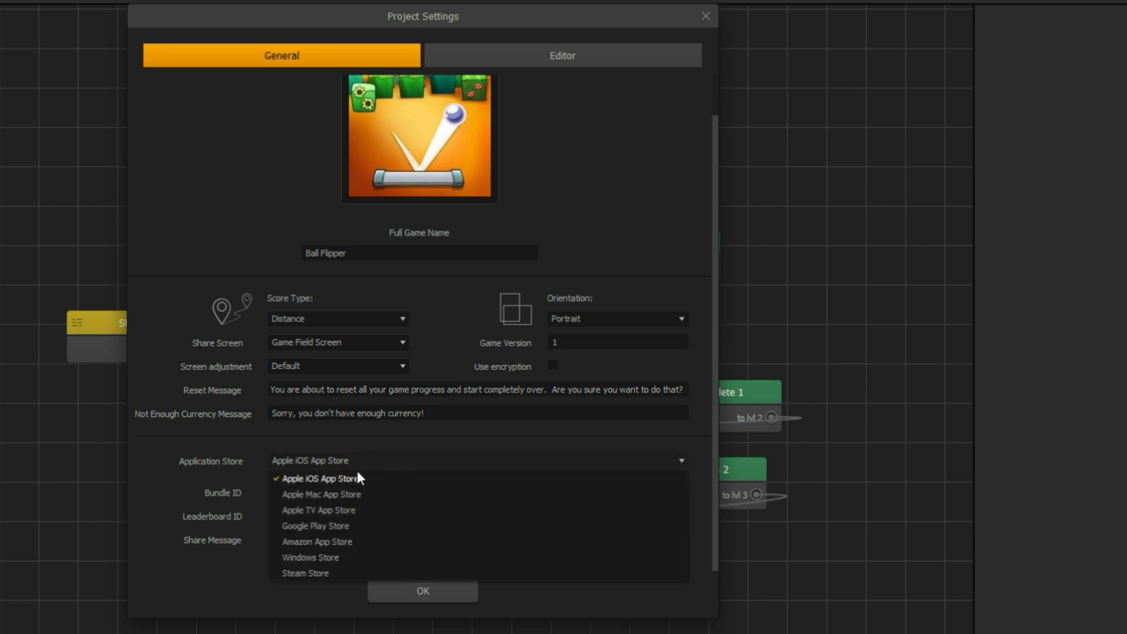
pyautogui.click(346, 527)
pyautogui.scroll(-2, 343, 532)
pyautogui.click(304, 421)
pyautogui.write('c')
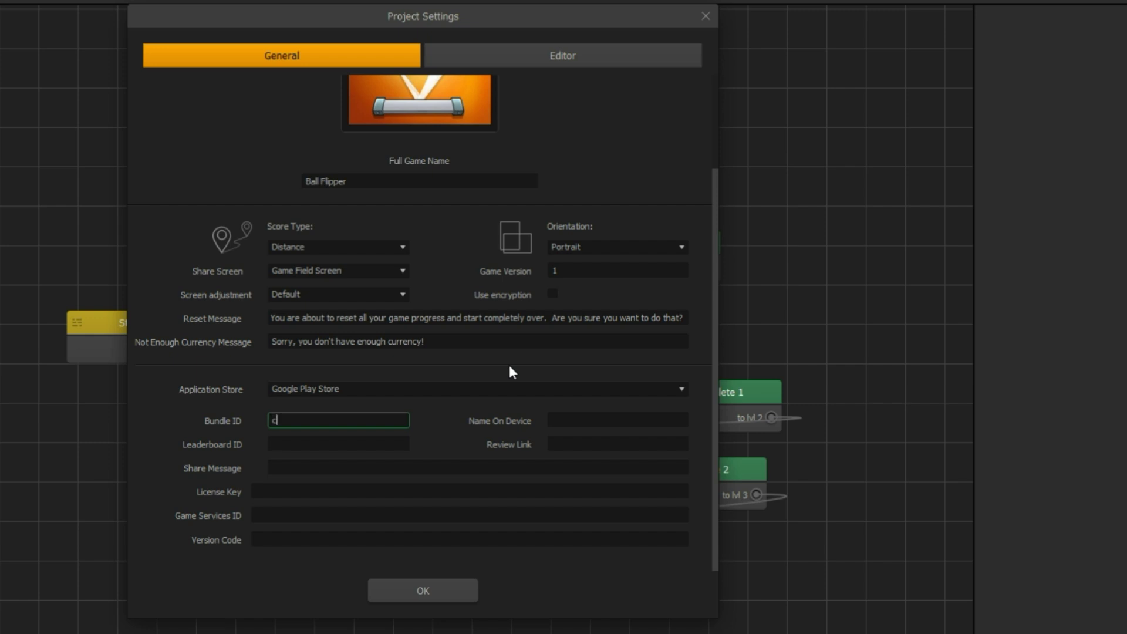
pyautogui.write('om.hanomaxgames.ballflipper')
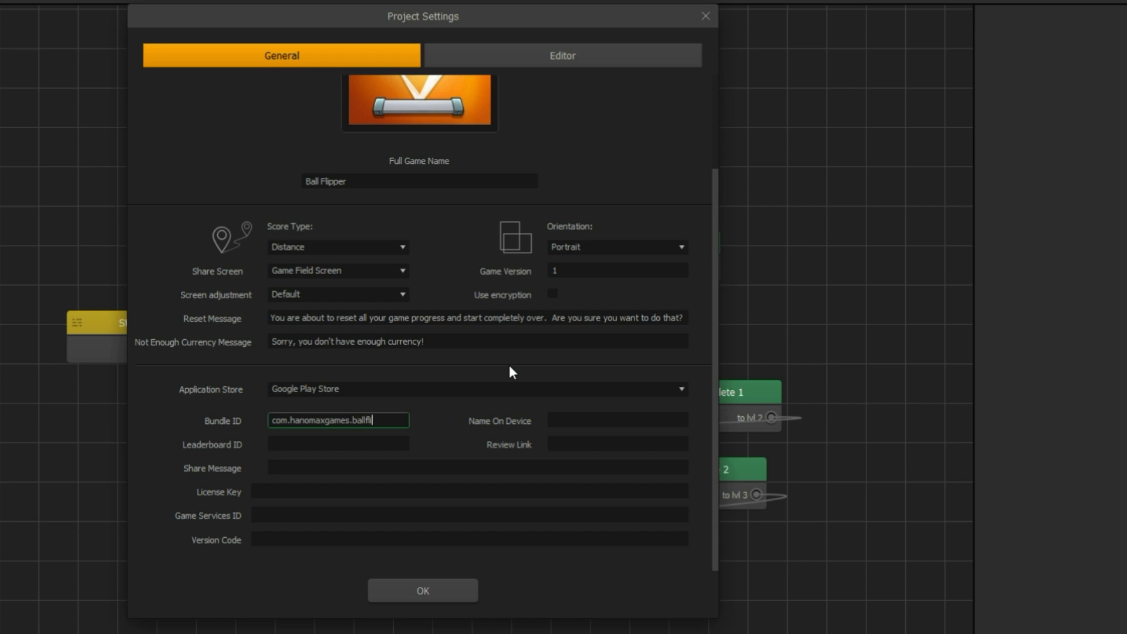
# Set Name On Device to 'Ball Flipper' and Version Code to 1
pyautogui.click(586, 418)
pyautogui.write('Ball ')
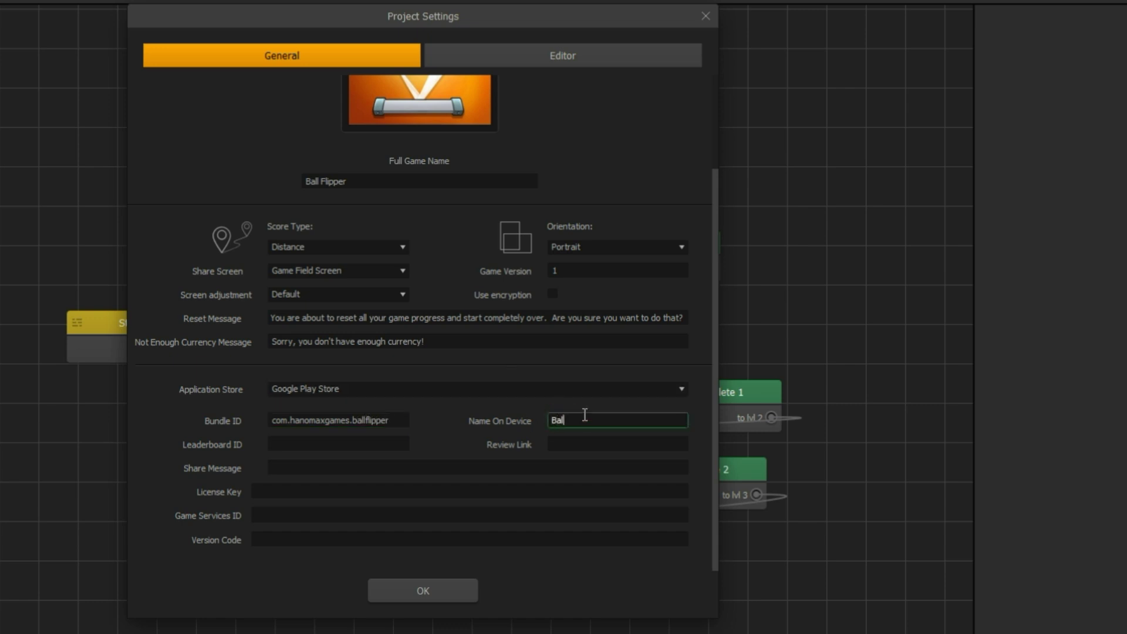
pyautogui.write('Flipper')
pyautogui.click(297, 539)
pyautogui.write('1')
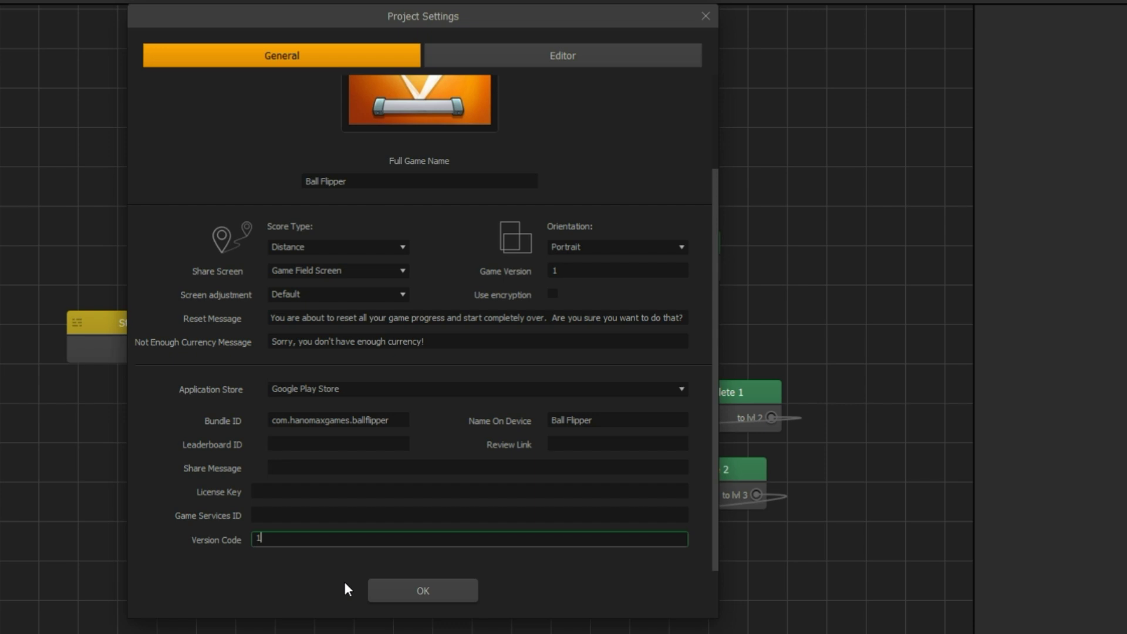
# Confirm the project settings and close the leftover Explorer folder window
pyautogui.click(395, 590)
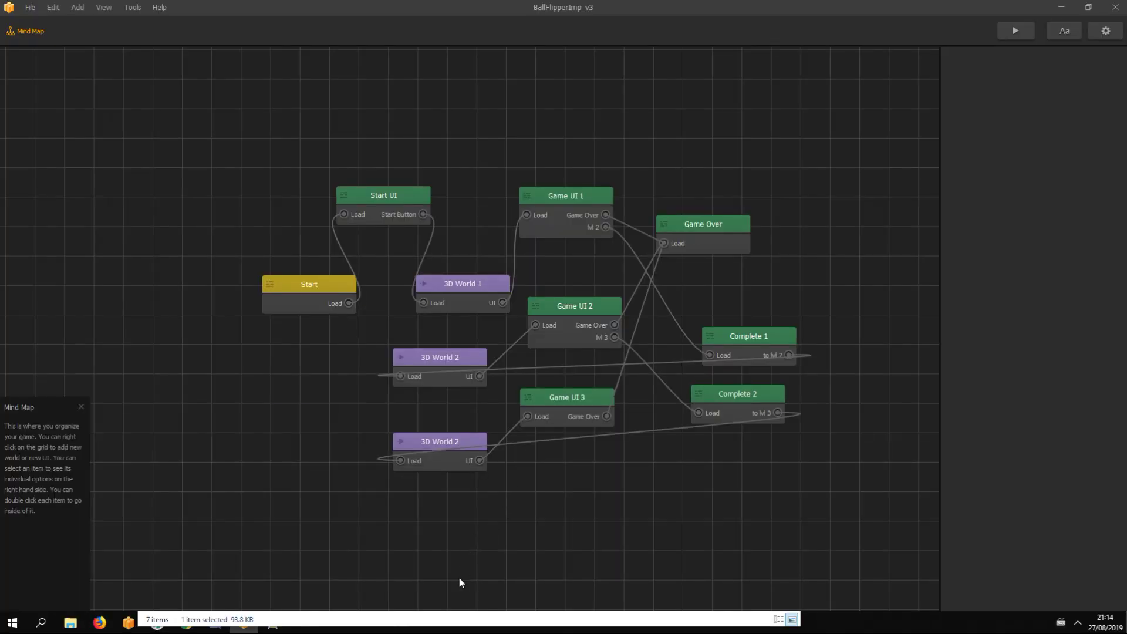
pyautogui.click(463, 620)
pyautogui.click(787, 207)
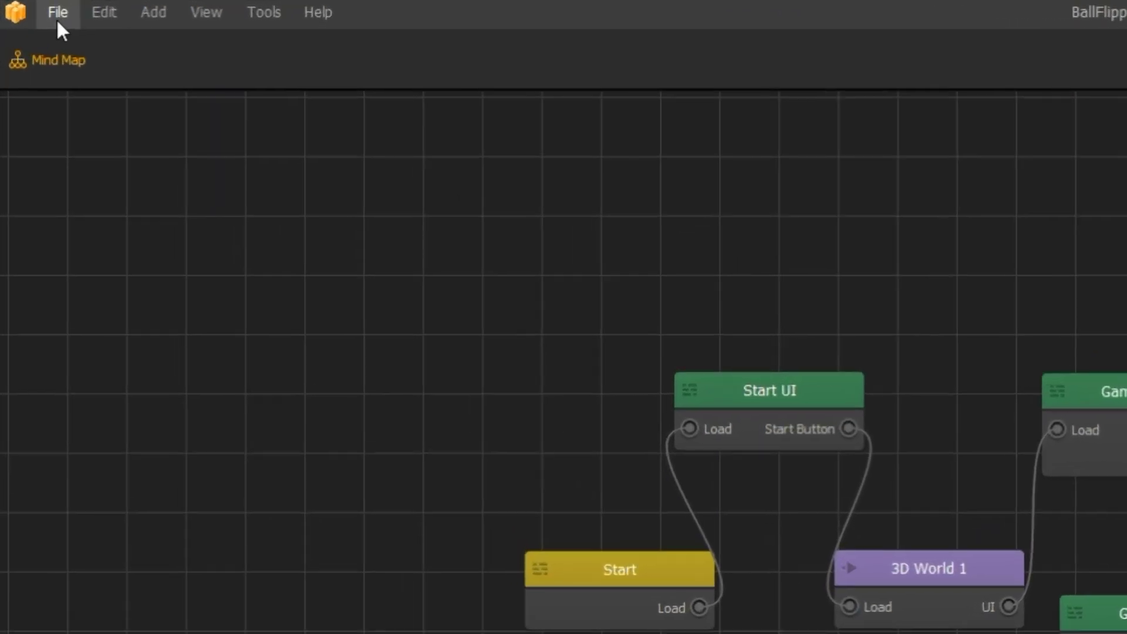
# Export the project for Android into the Desktop\ballflipper_android folder
pyautogui.click(30, 8)
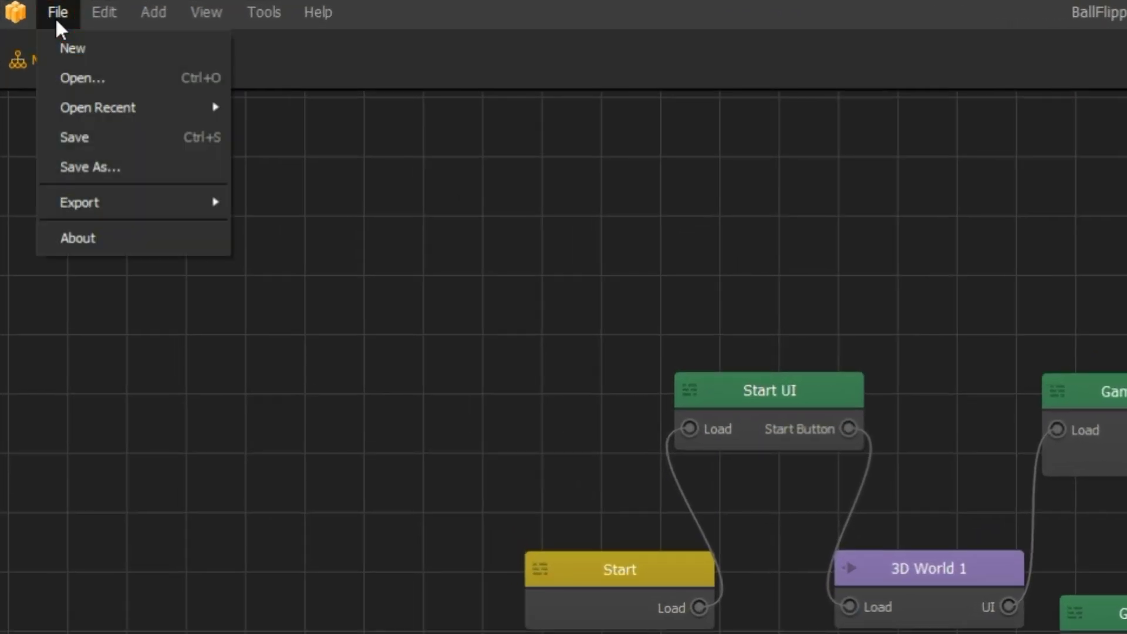
pyautogui.moveTo(97, 206)
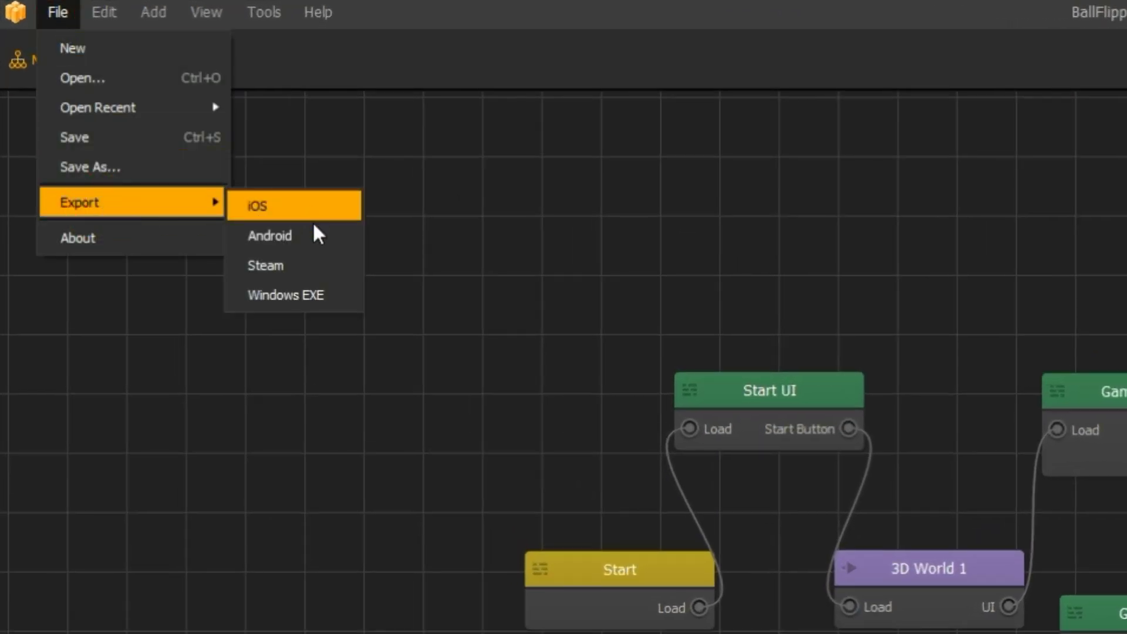
pyautogui.click(301, 237)
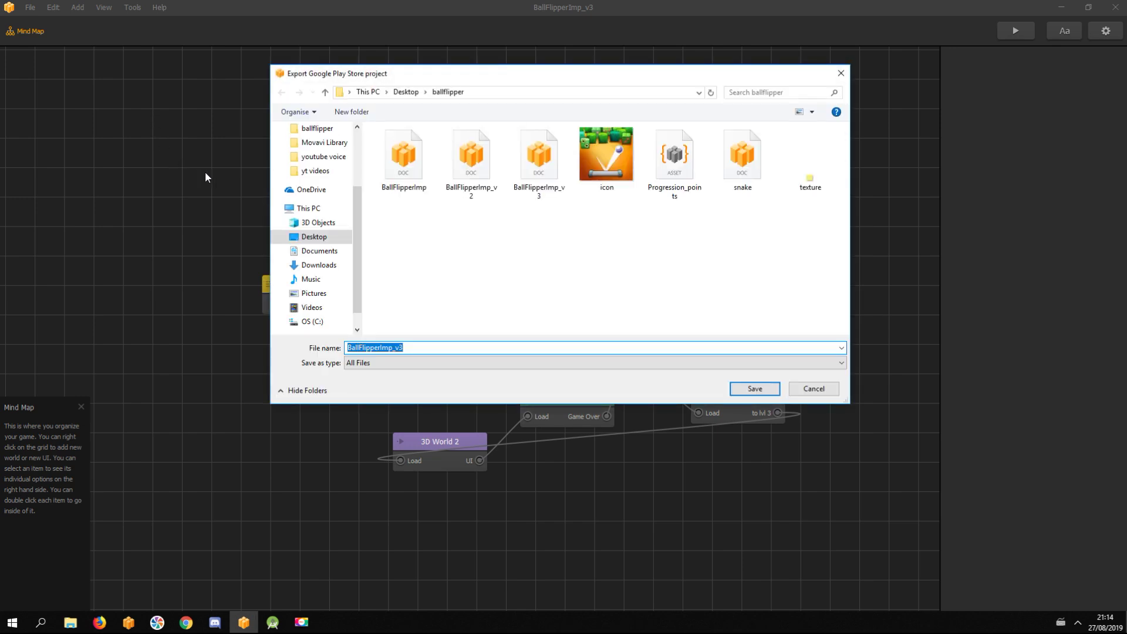
pyautogui.click(313, 238)
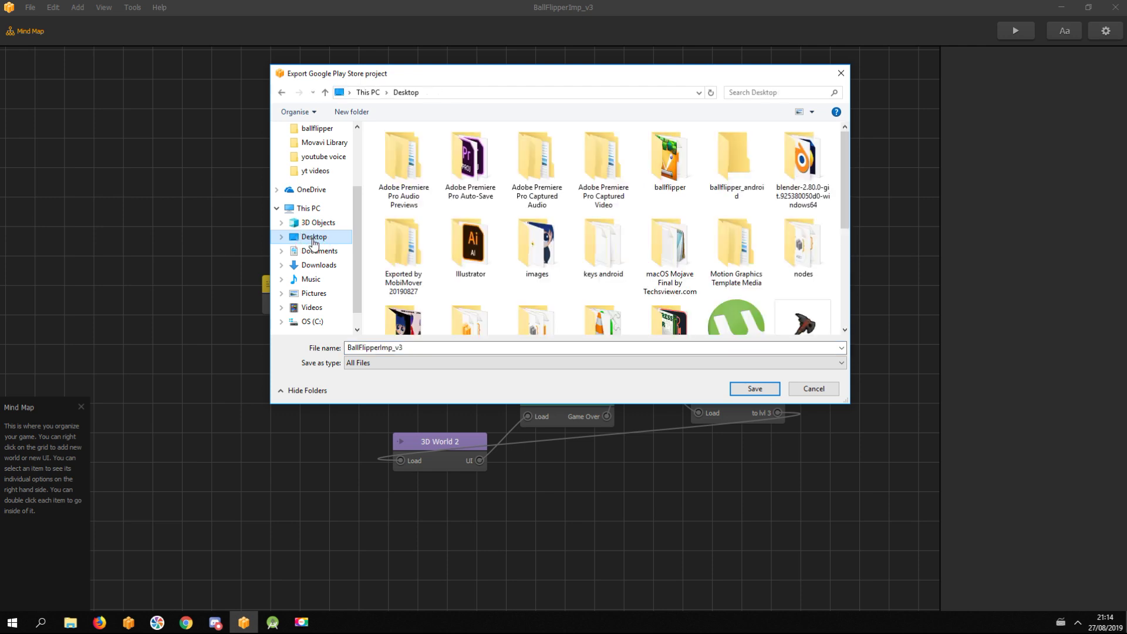
pyautogui.click(728, 166)
pyautogui.click(757, 389)
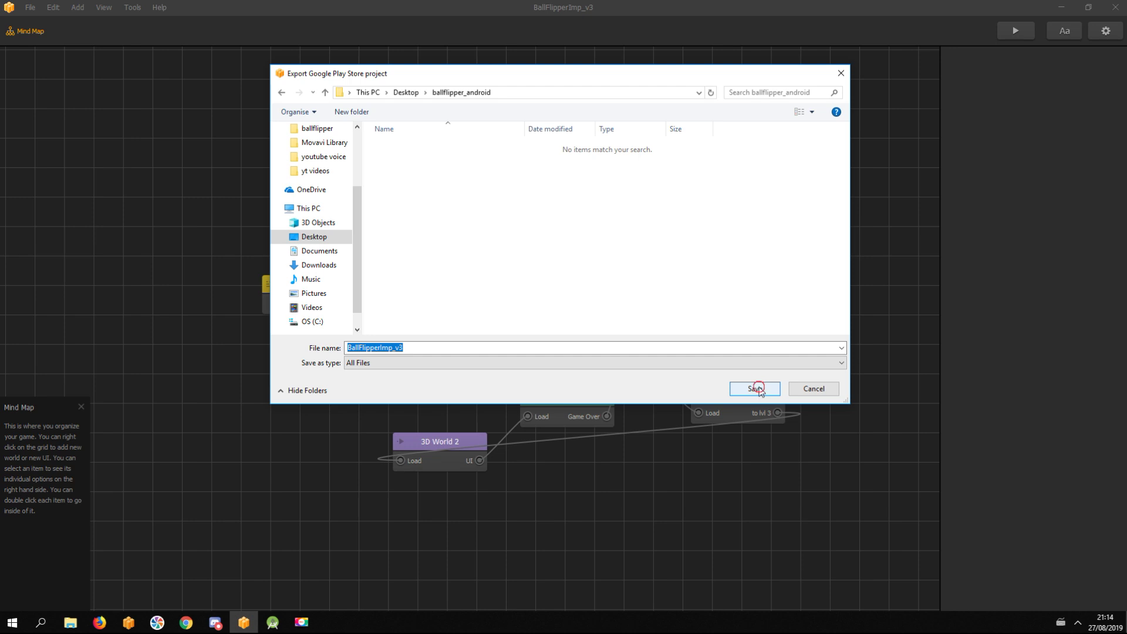
pyautogui.click(756, 389)
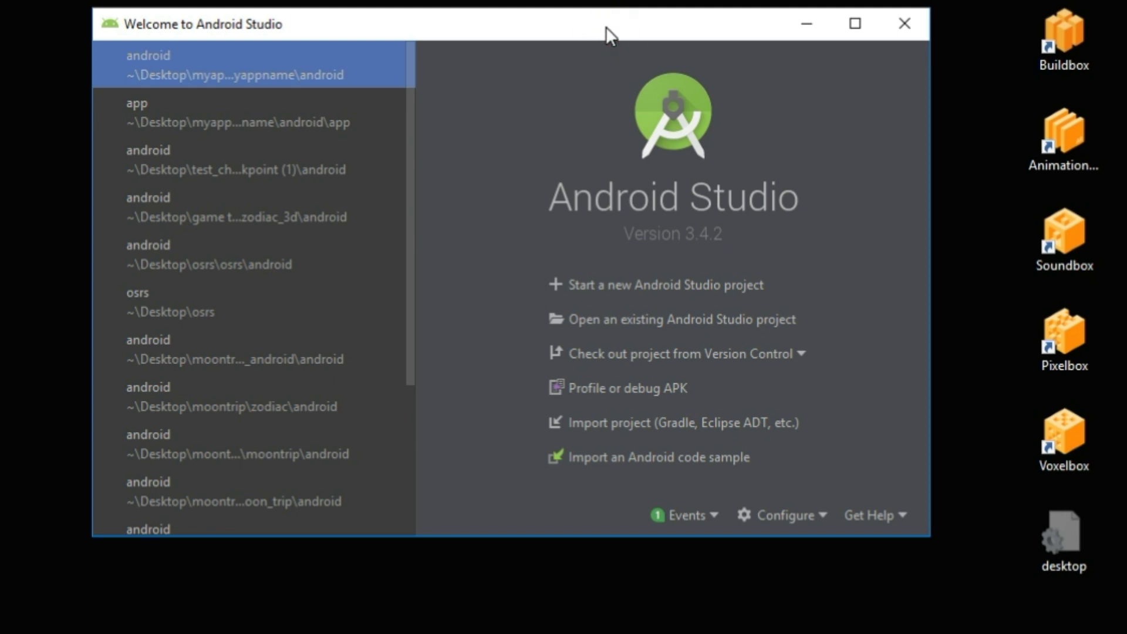
# Open the android folder under Desktop\ballflipper_android\BallFlipperImp_v3 as an Android Studio project
pyautogui.moveTo(604, 28); pyautogui.dragTo(595, 22)
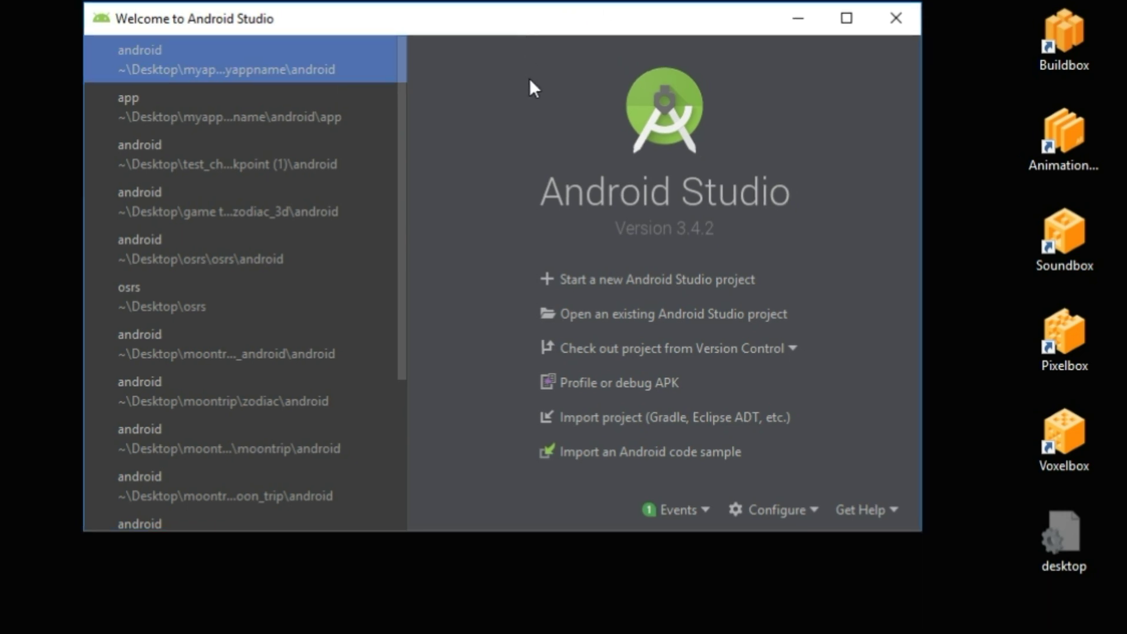
pyautogui.click(600, 317)
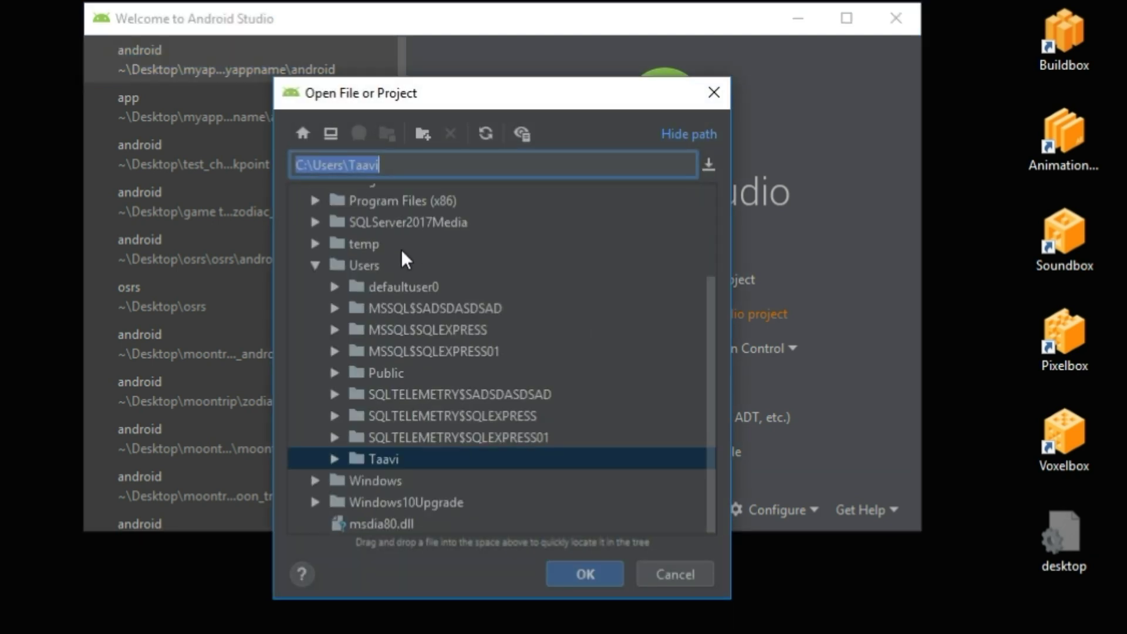
pyautogui.click(335, 459)
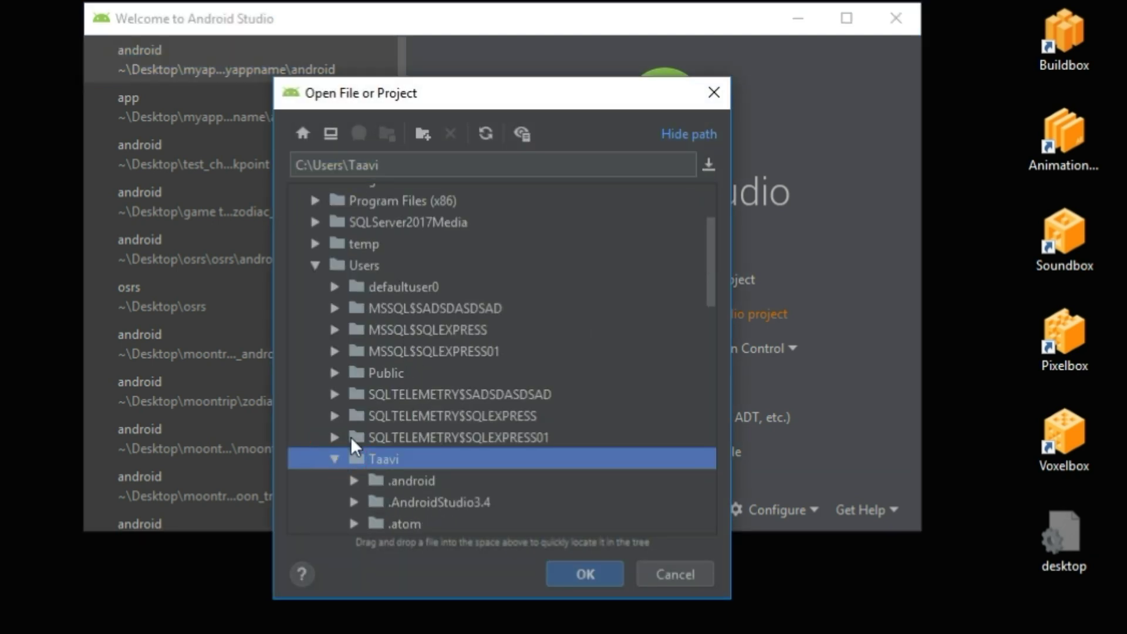
pyautogui.scroll(-5, 468, 382)
pyautogui.scroll(-5, 461, 388)
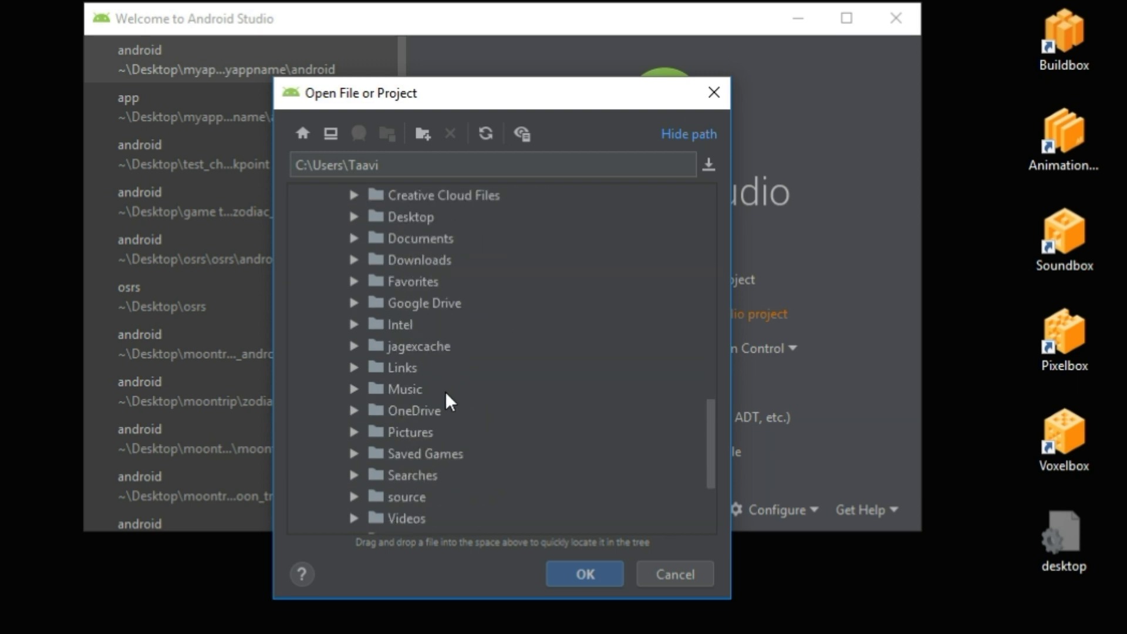
pyautogui.doubleClick(423, 217)
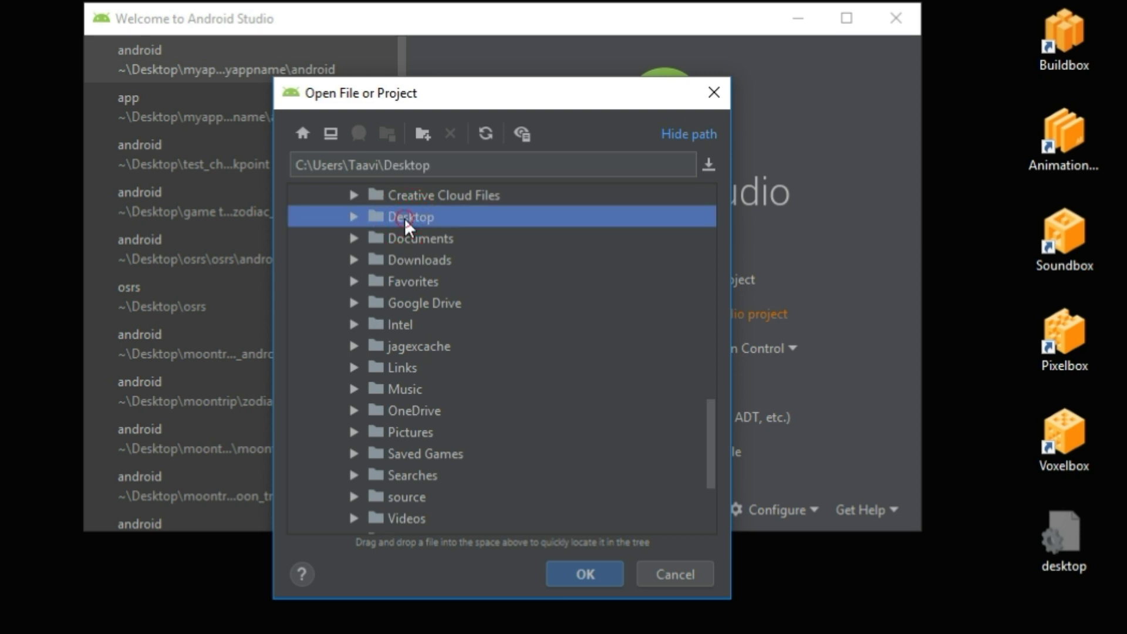
pyautogui.scroll(-2, 441, 326)
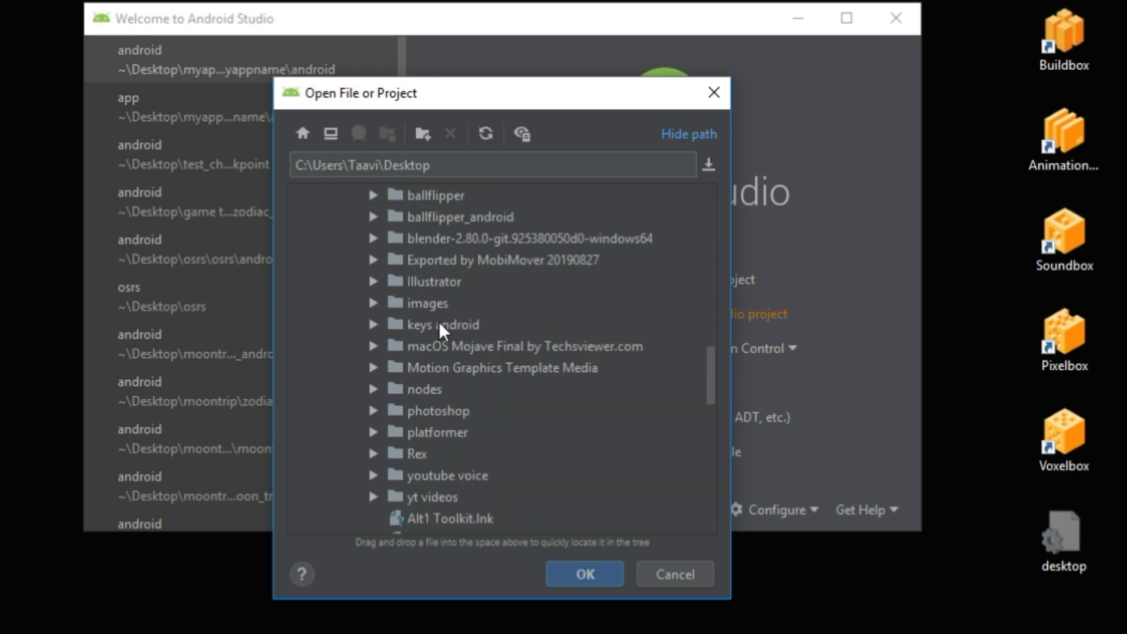
pyautogui.scroll(1, 443, 329)
pyautogui.click(451, 283)
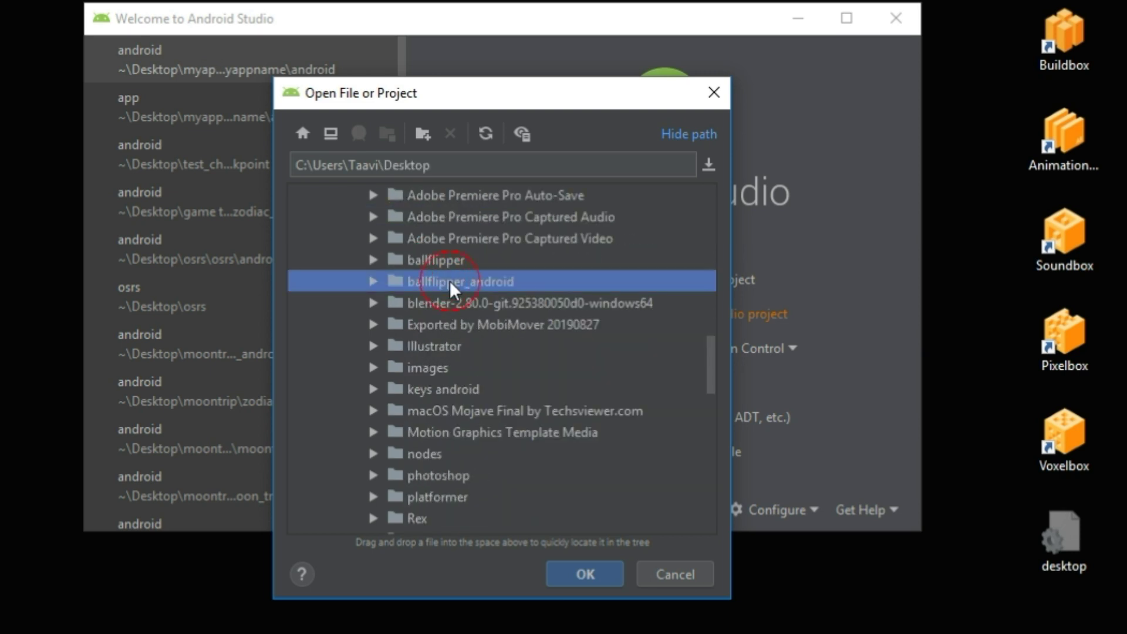
pyautogui.doubleClick(452, 283)
pyautogui.click(467, 326)
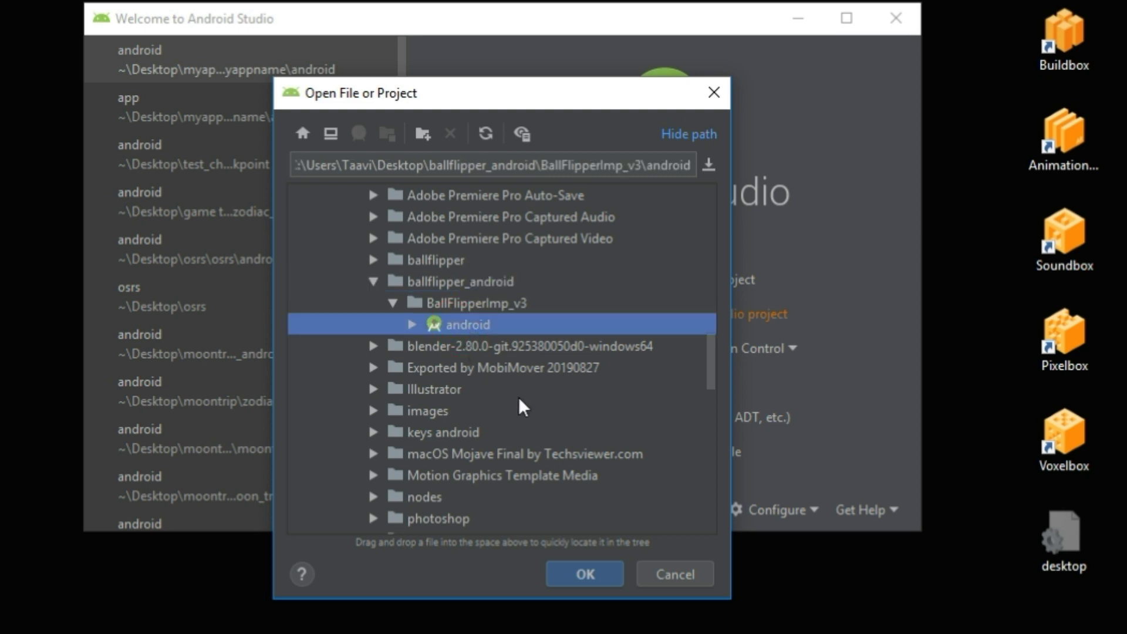
pyautogui.click(583, 574)
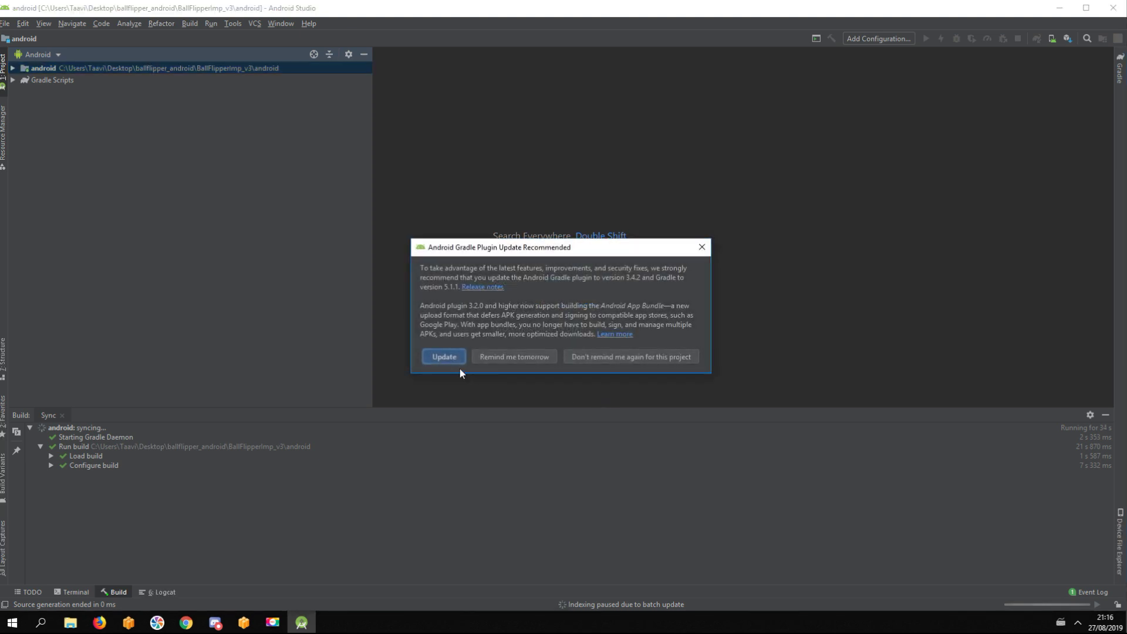
# Accept the recommended update to Gradle plugin 3.4.2 and Gradle 5.1.1
pyautogui.click(445, 355)
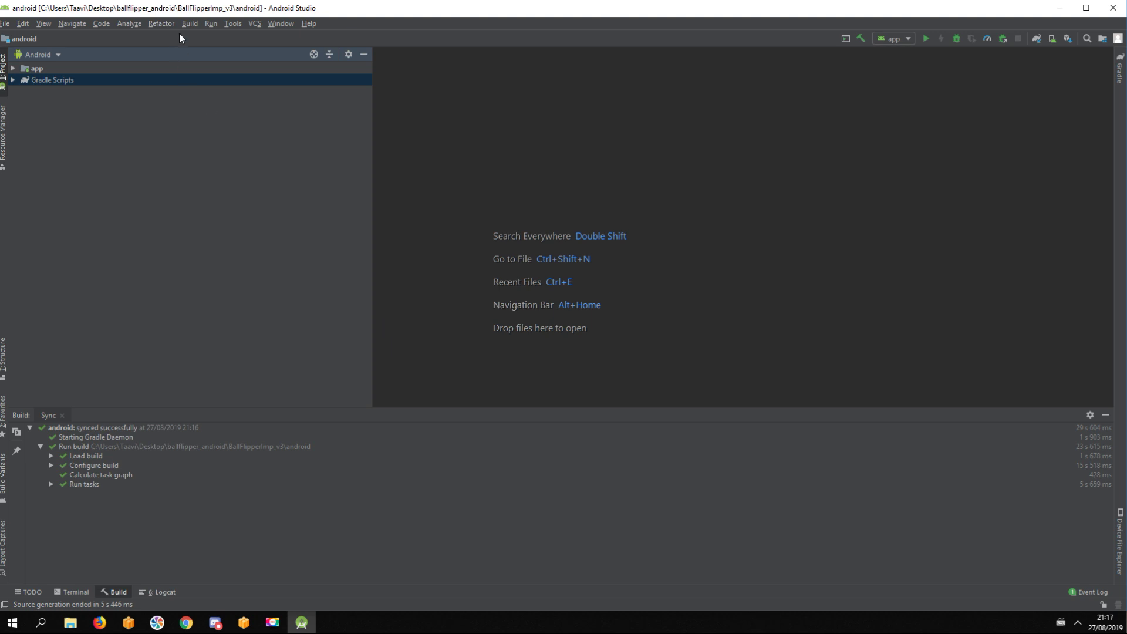
pyautogui.click(229, 26)
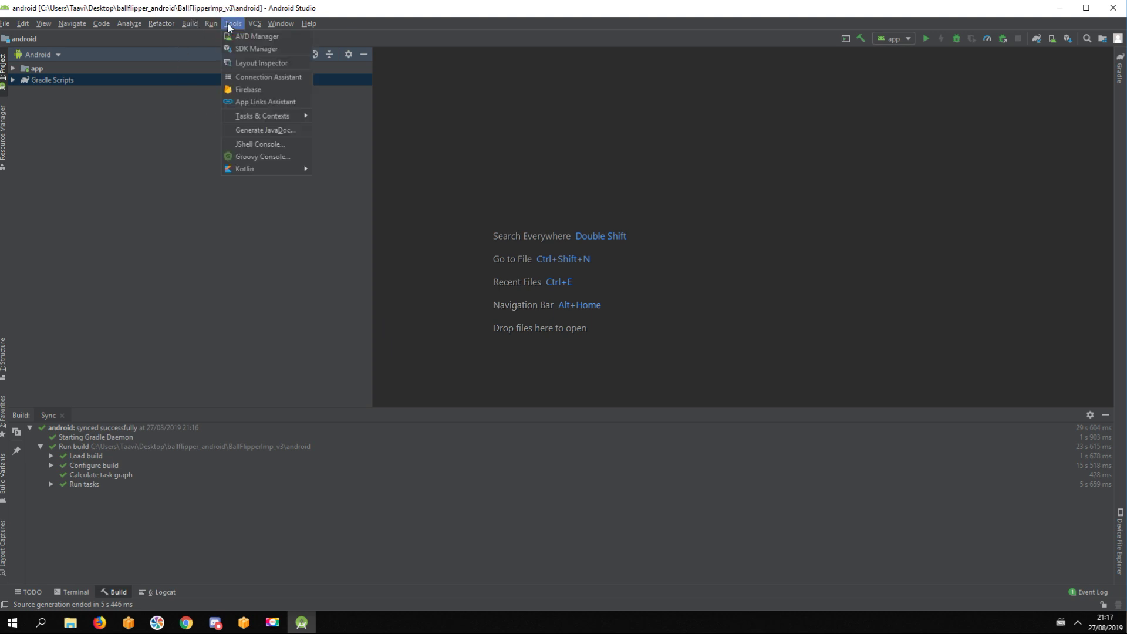
pyautogui.click(259, 48)
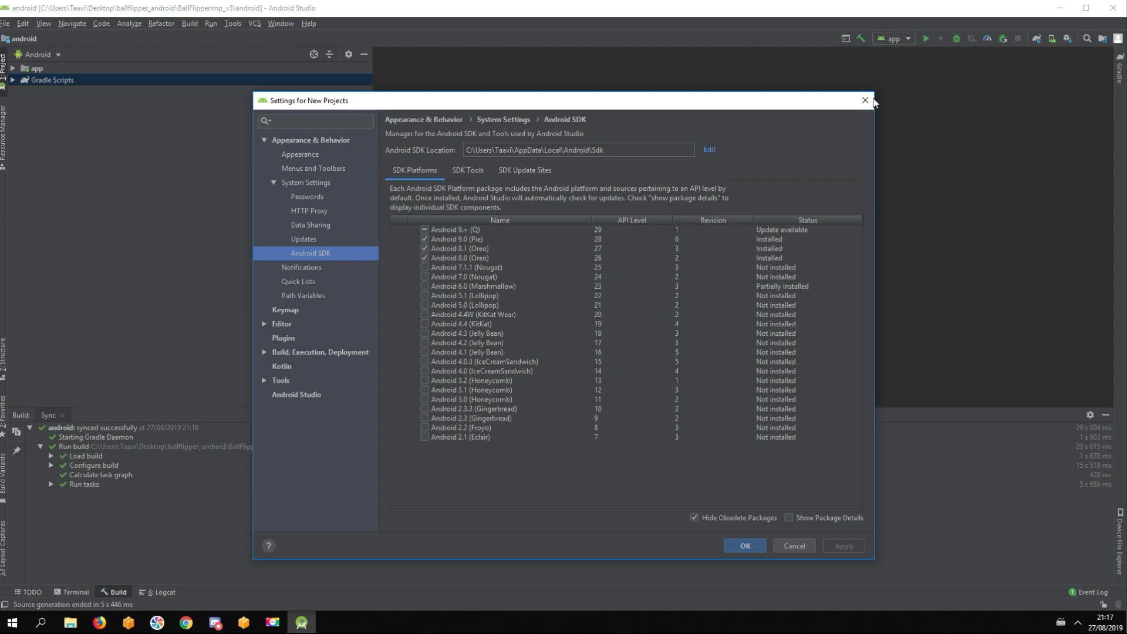
pyautogui.click(986, 15)
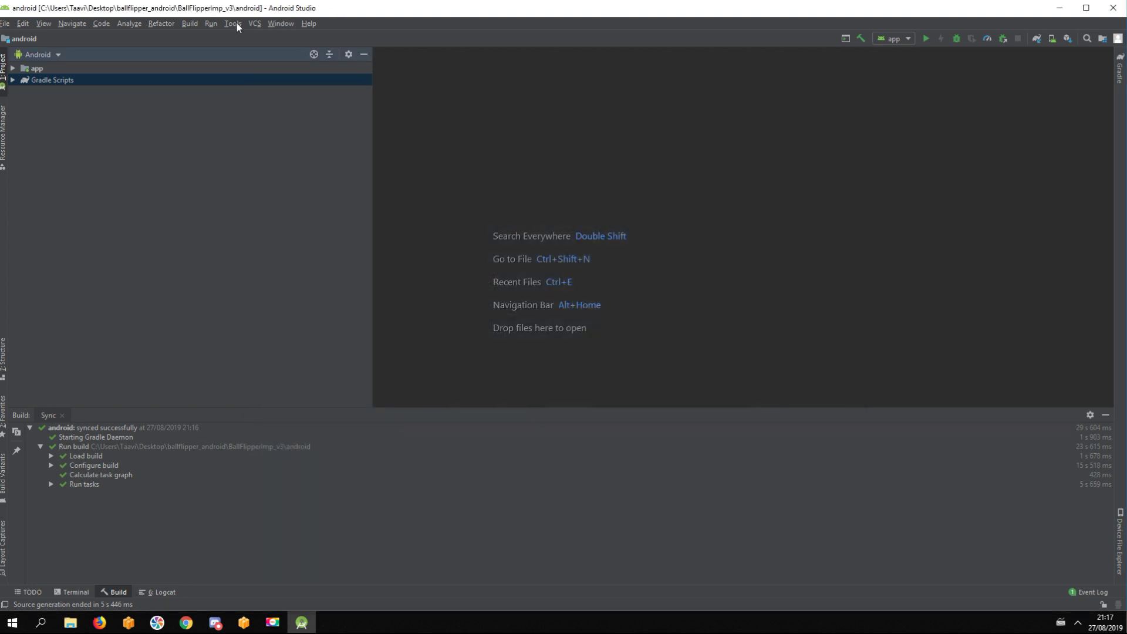
pyautogui.click(233, 24)
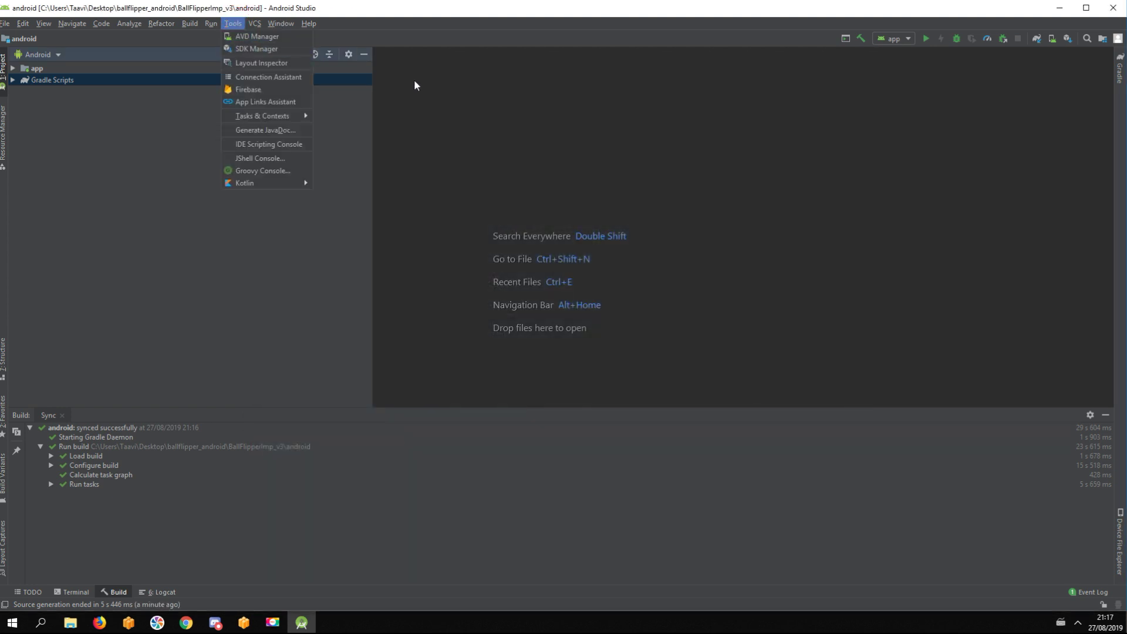
pyautogui.click(602, 176)
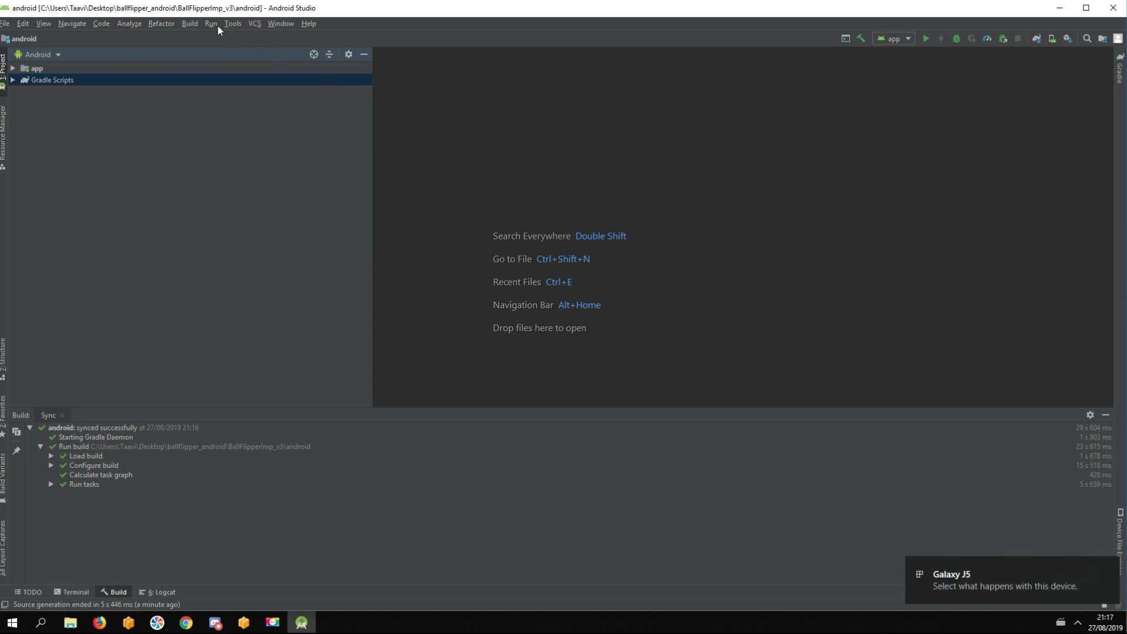
# Run 'app' from the Run menu to bring up Select Deployment Target
pyautogui.click(328, 45)
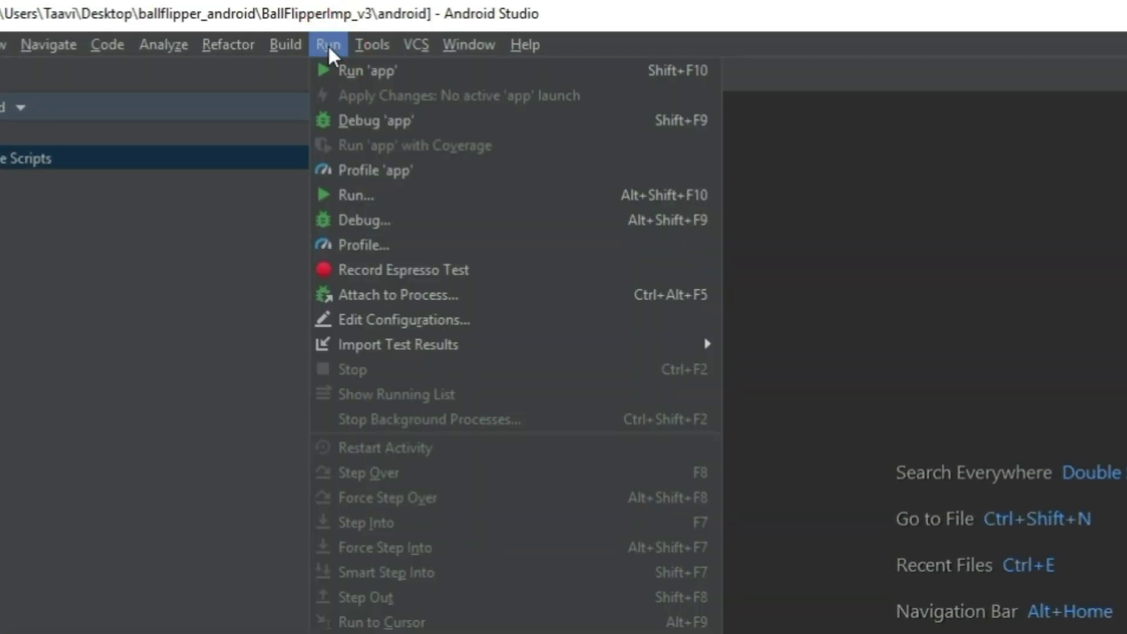
pyautogui.click(339, 71)
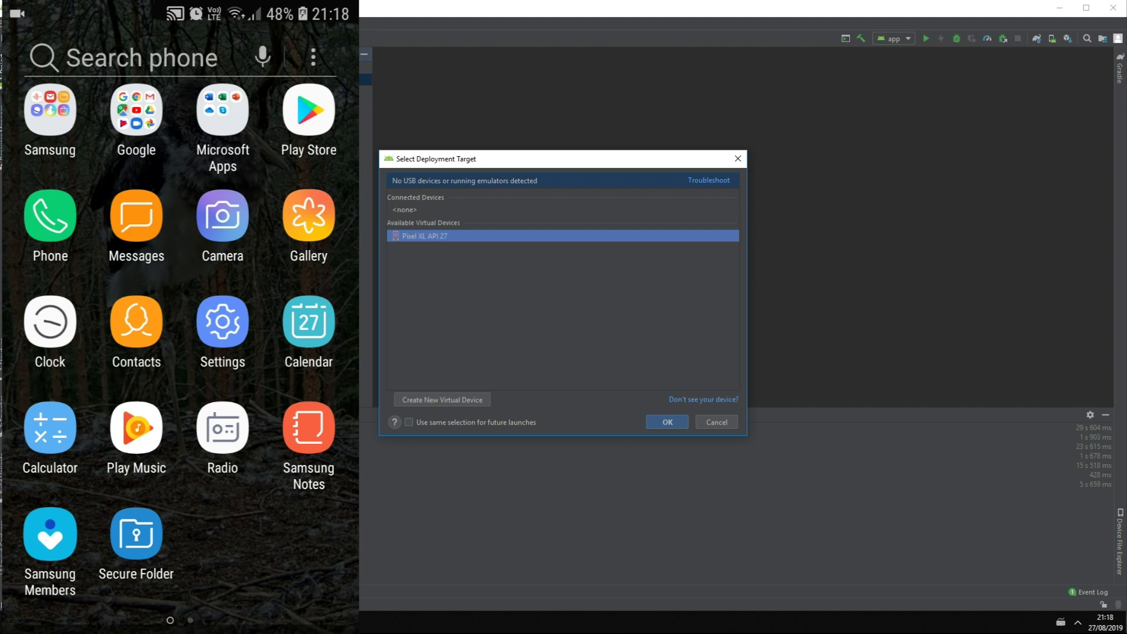
# On the mirrored phone, go to Settings > About phone > Software information
pyautogui.click(223, 321)
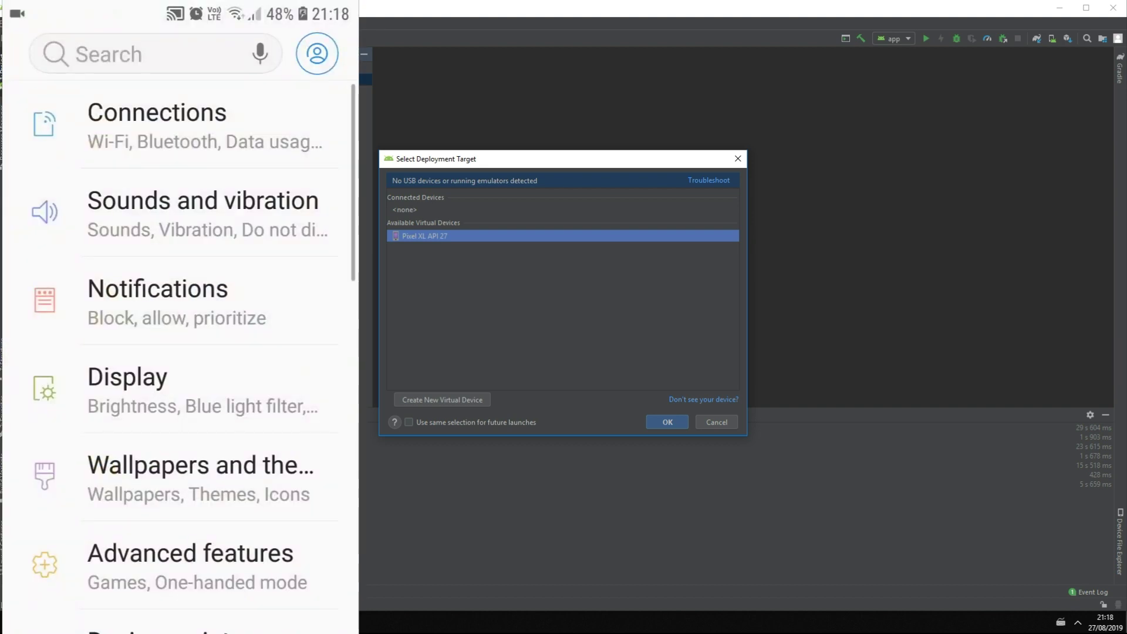
pyautogui.scroll(-15, 179, 352)
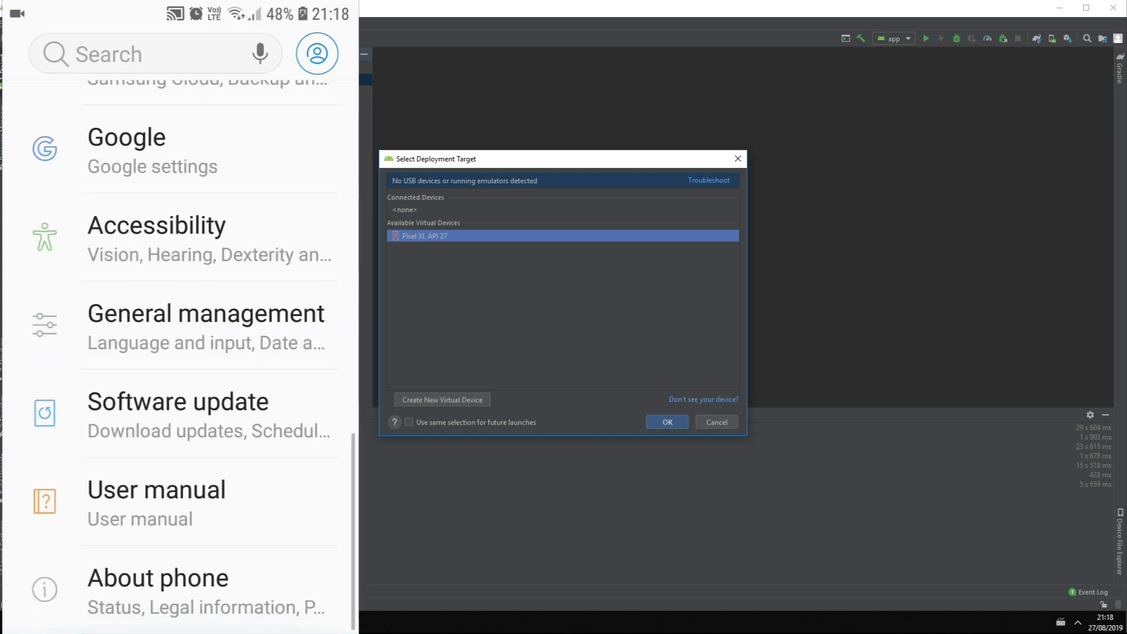
pyautogui.click(158, 589)
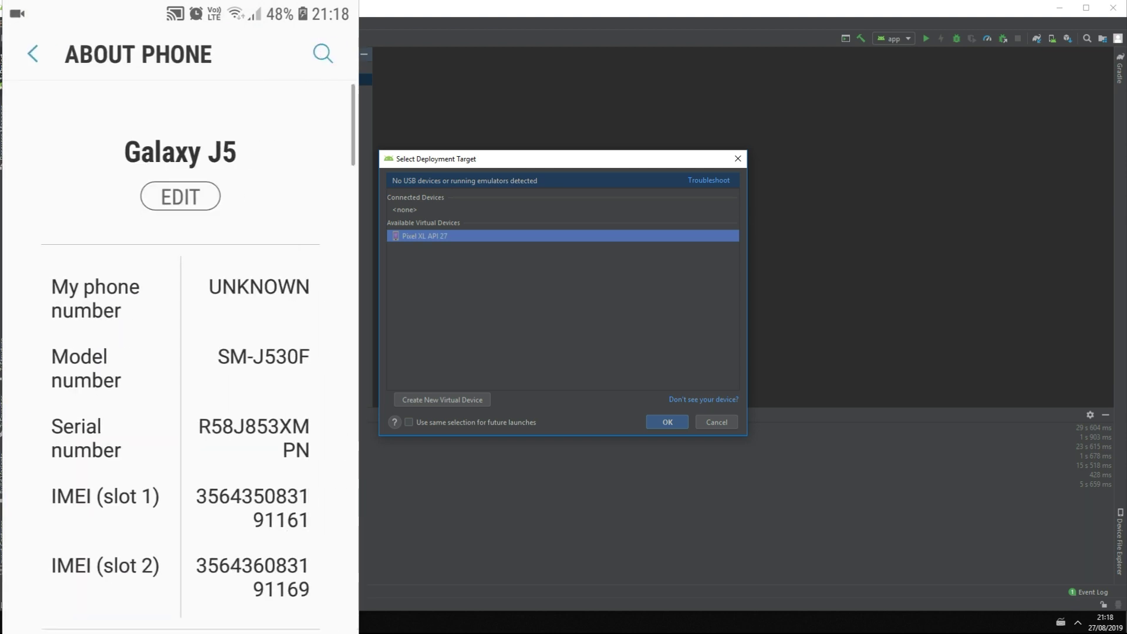
pyautogui.scroll(-8, 180, 353)
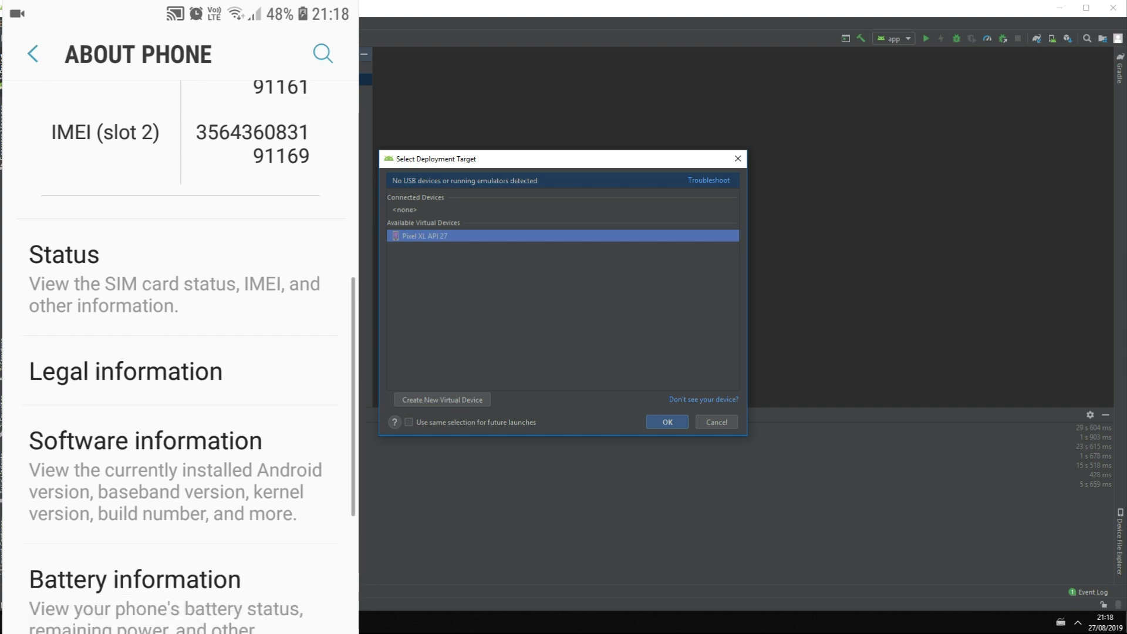
pyautogui.click(145, 399)
pyautogui.scroll(-3, 179, 352)
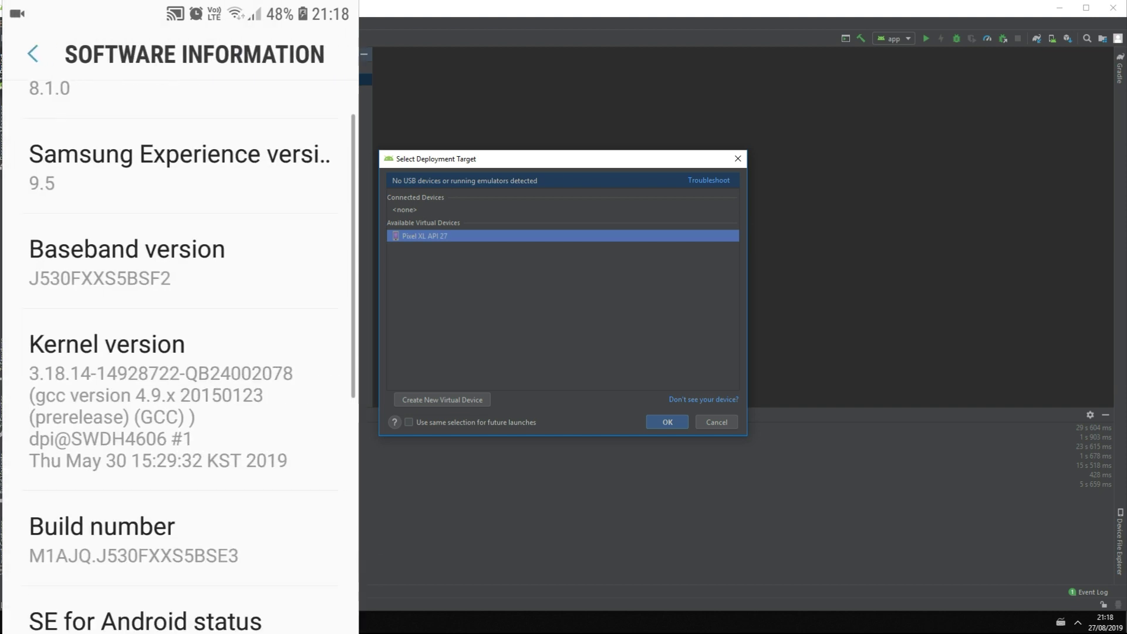
# Tap Build number repeatedly and enter the unlock PIN to enable developer mode
pyautogui.click(103, 437)
pyautogui.click(103, 437)
pyautogui.click(103, 437)
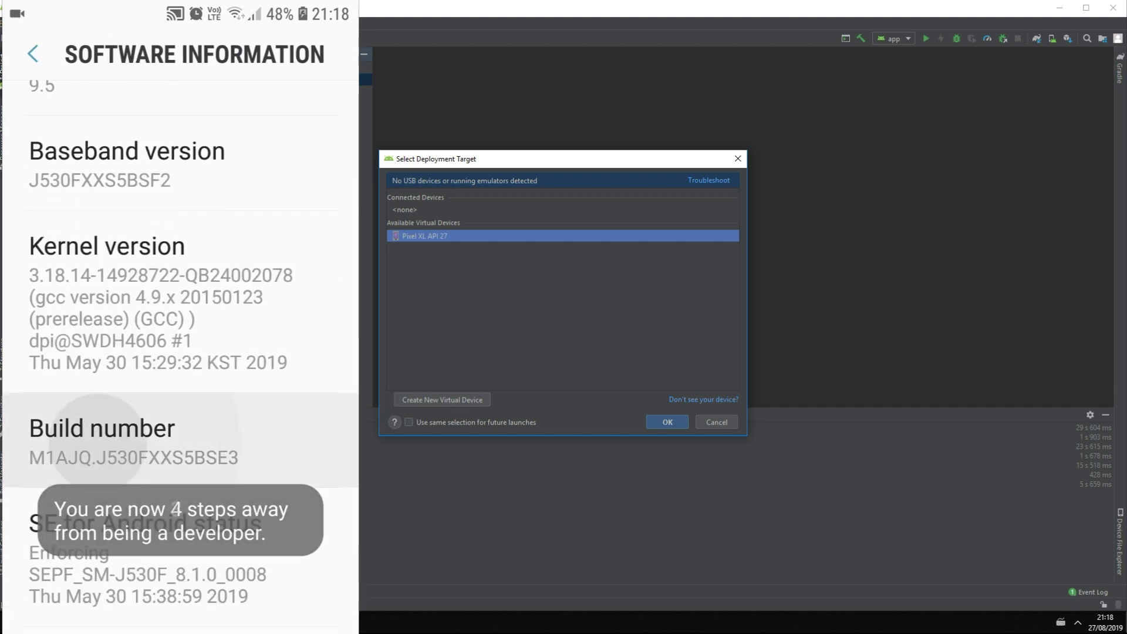
pyautogui.click(103, 438)
pyautogui.click(102, 437)
pyautogui.click(102, 437)
pyautogui.click(103, 437)
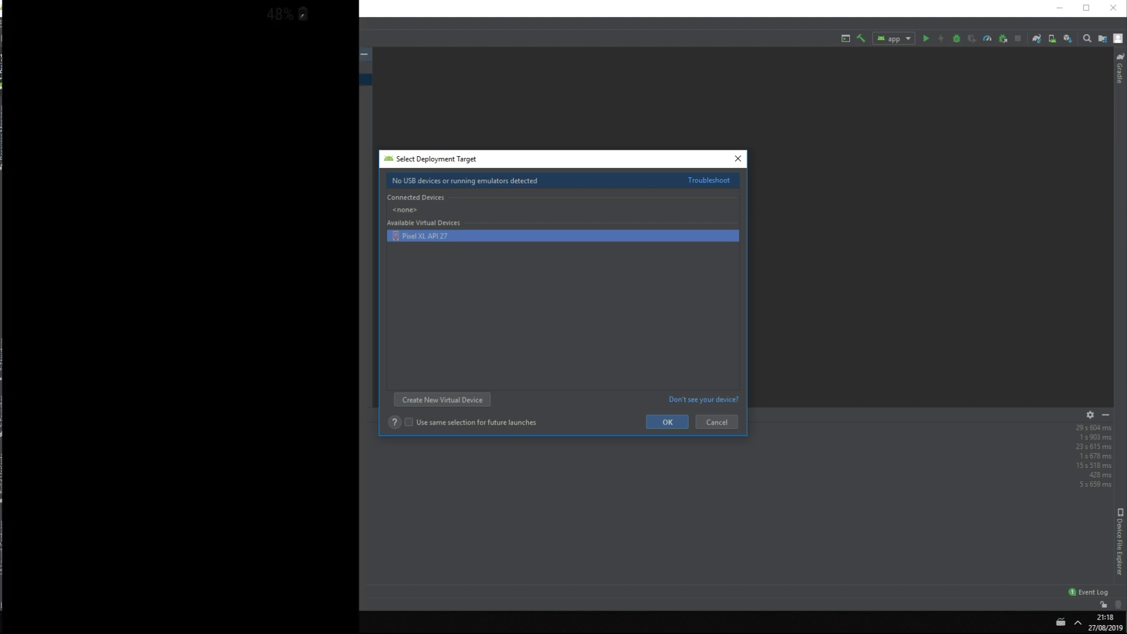
pyautogui.click(103, 547)
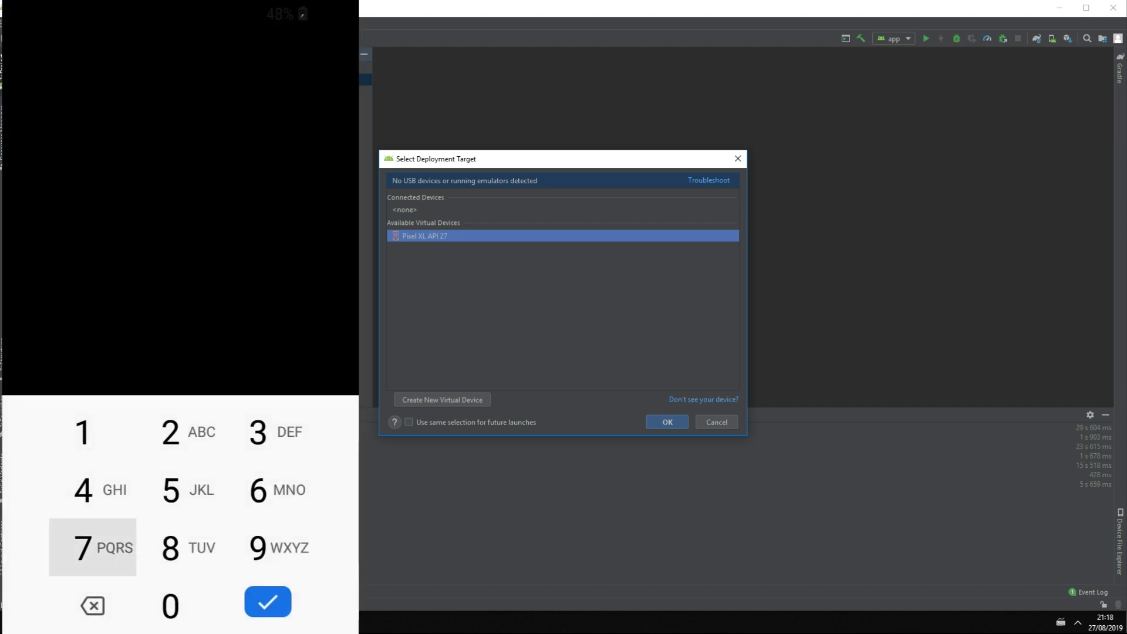
pyautogui.click(267, 602)
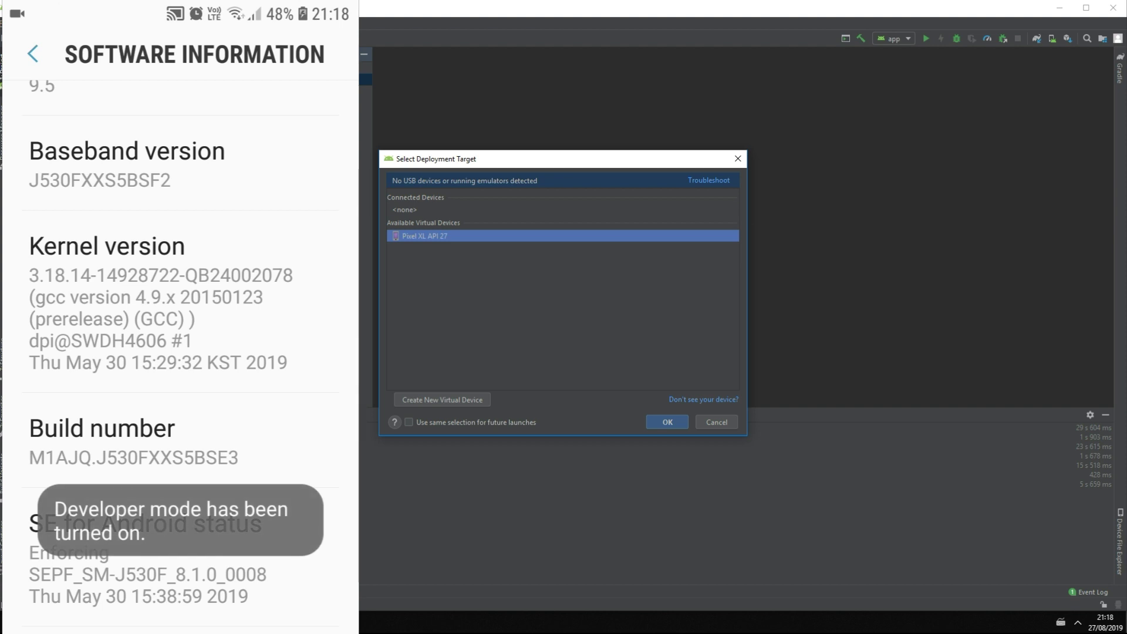
# Return to the main phone Settings and open Developer options
pyautogui.click(33, 53)
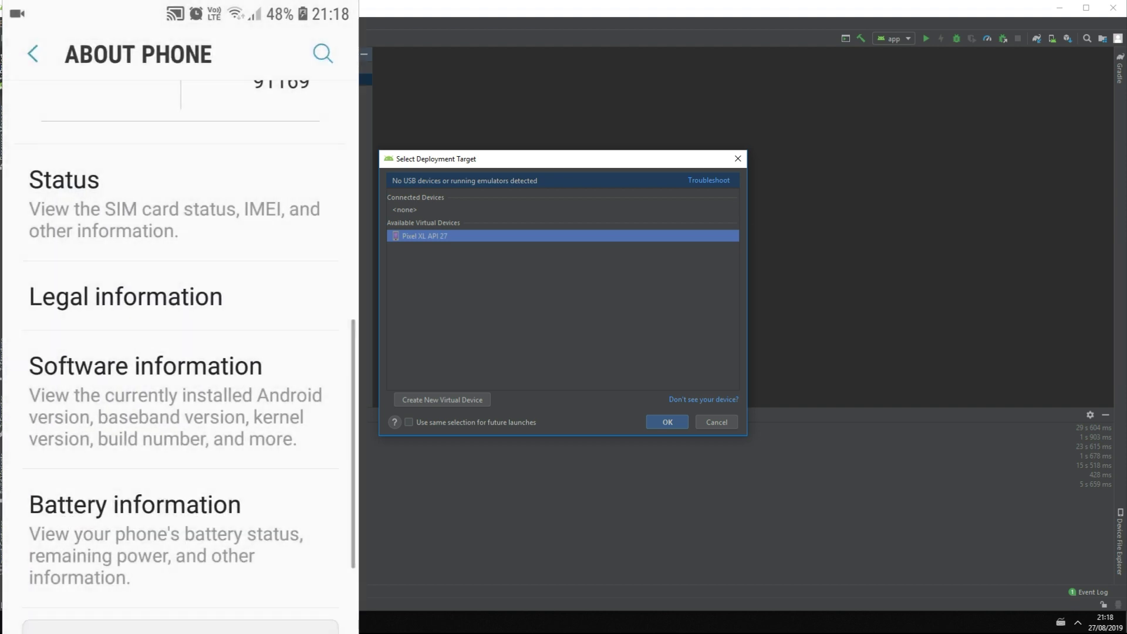
pyautogui.click(33, 53)
pyautogui.scroll(-2, 181, 317)
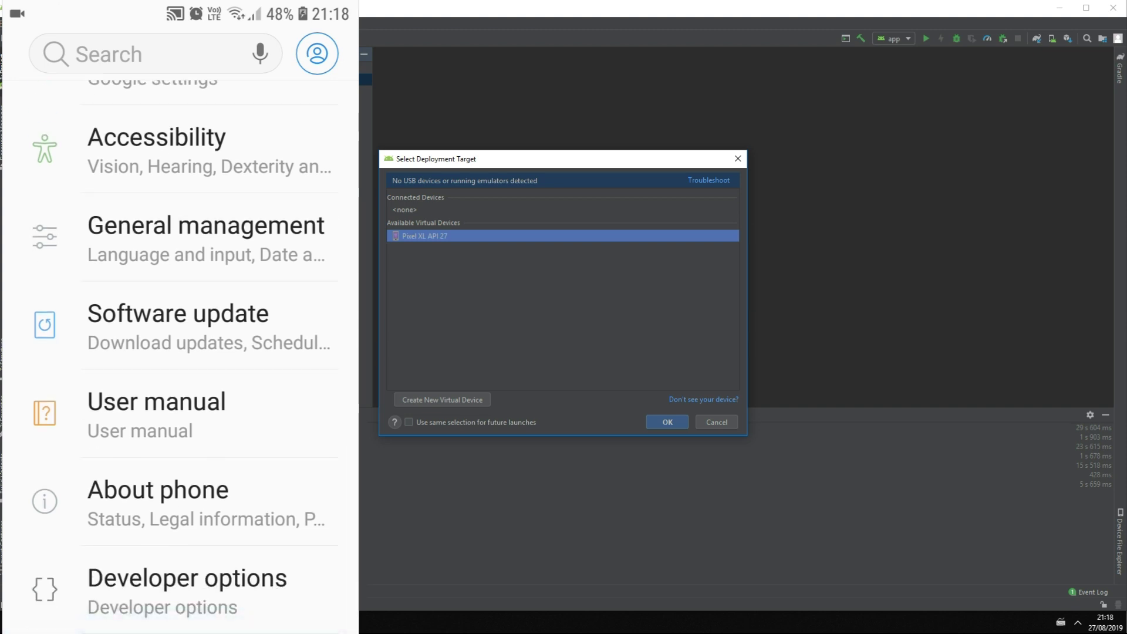
pyautogui.click(176, 590)
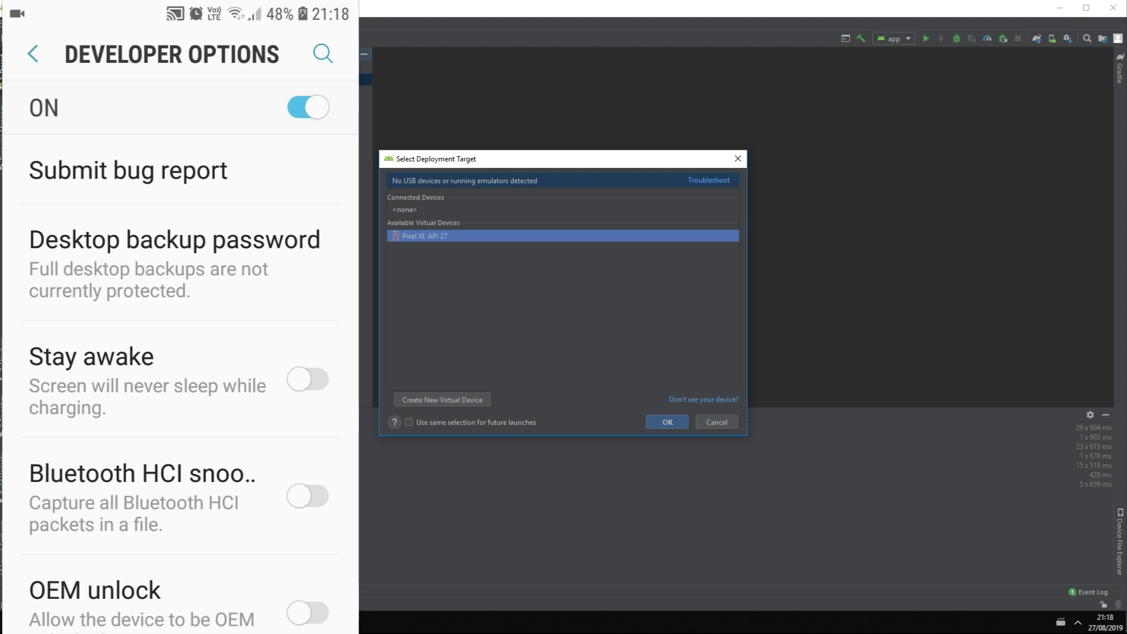
# Switch on and allow USB debugging, then select Samsung SM-J530F as deployment target
pyautogui.scroll(-10, 179, 382)
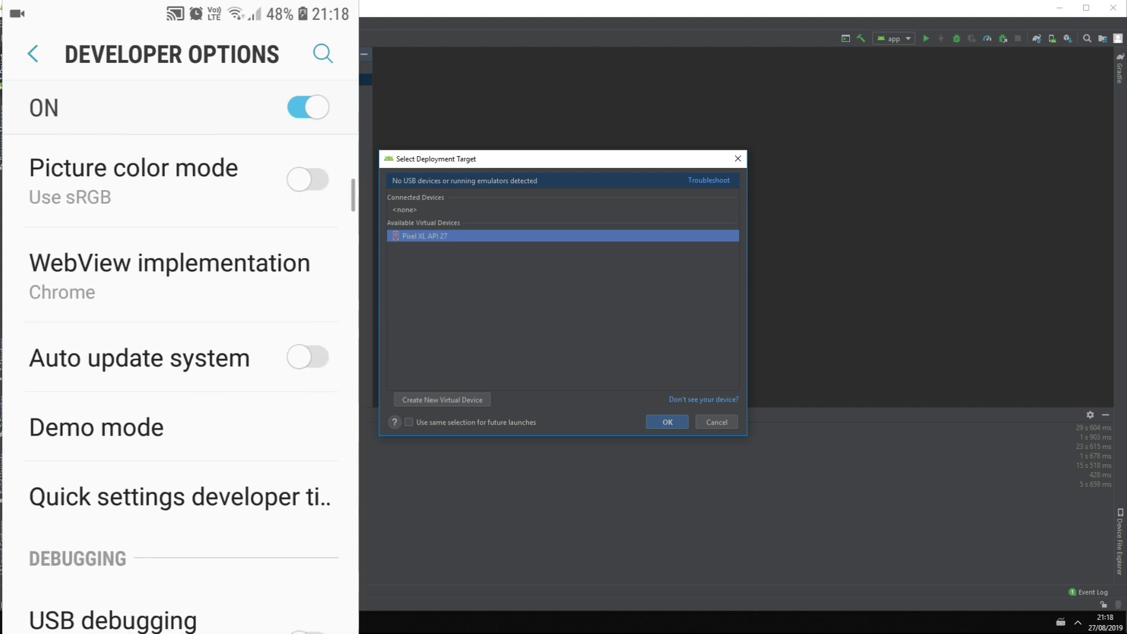
pyautogui.scroll(-3, 179, 382)
pyautogui.click(305, 385)
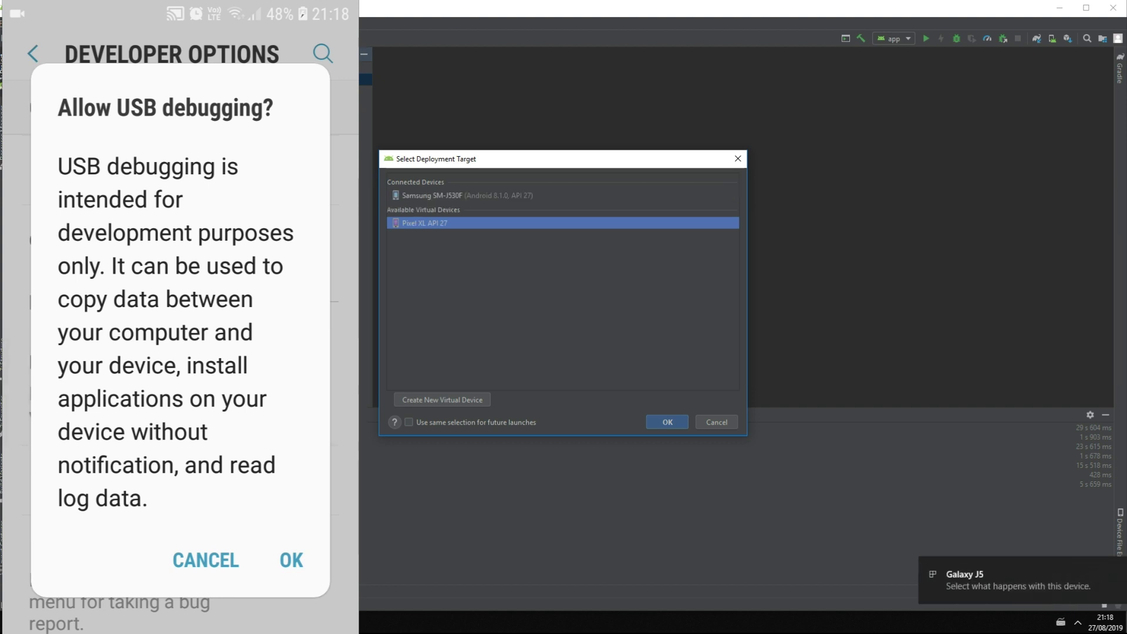
pyautogui.click(291, 559)
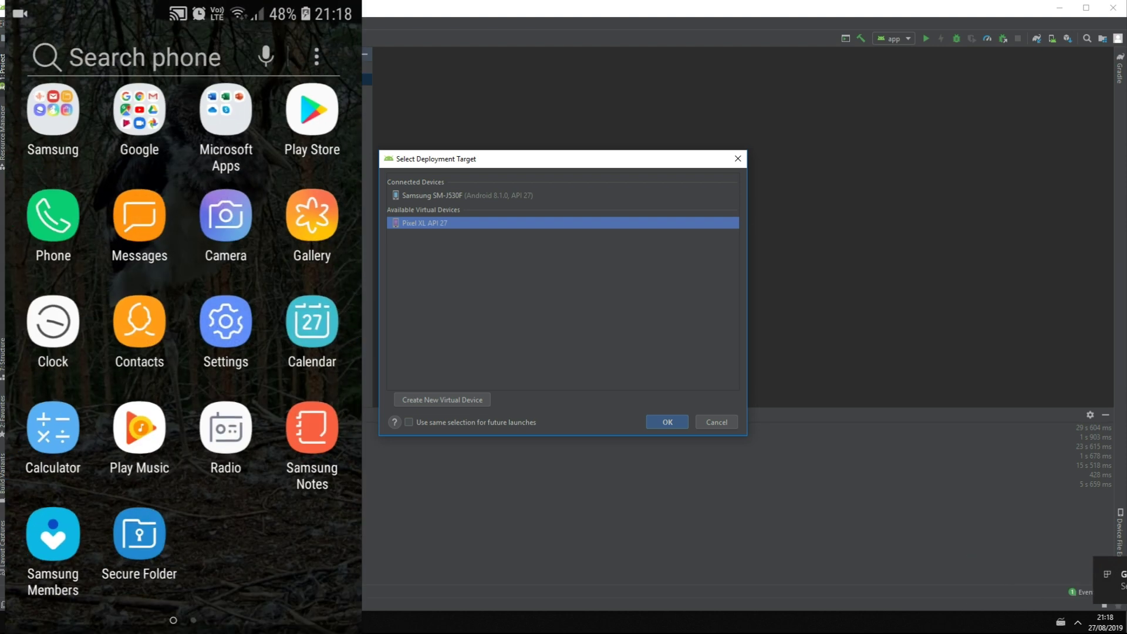
pyautogui.click(421, 196)
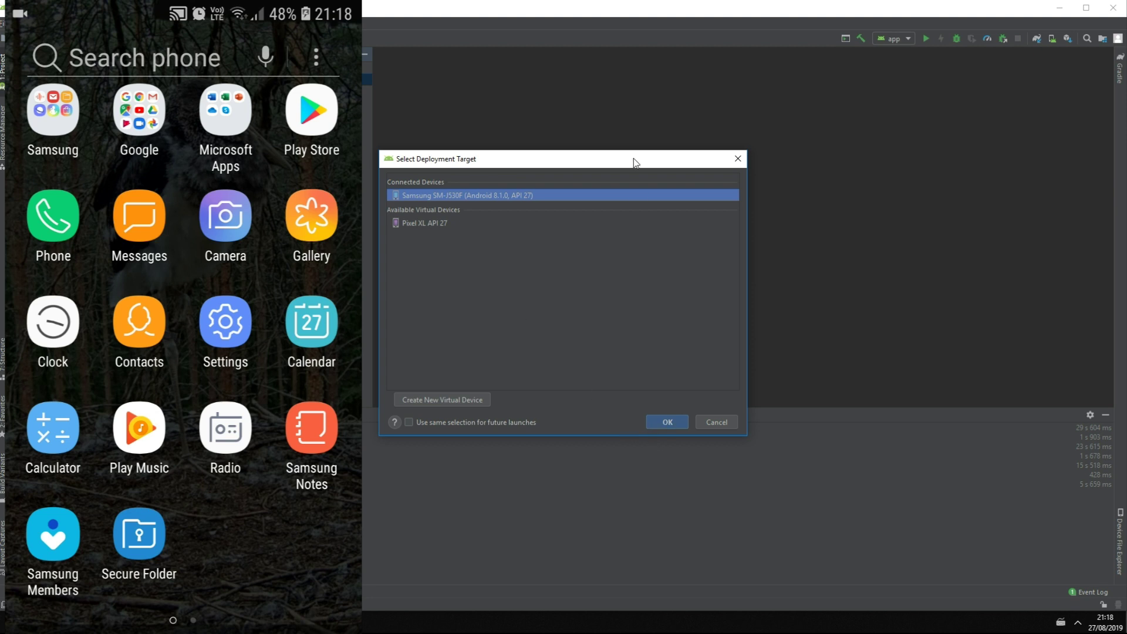
# Confirm the Samsung SM-J530F deployment target to start the Gradle build
pyautogui.moveTo(635, 163); pyautogui.dragTo(941, 176)
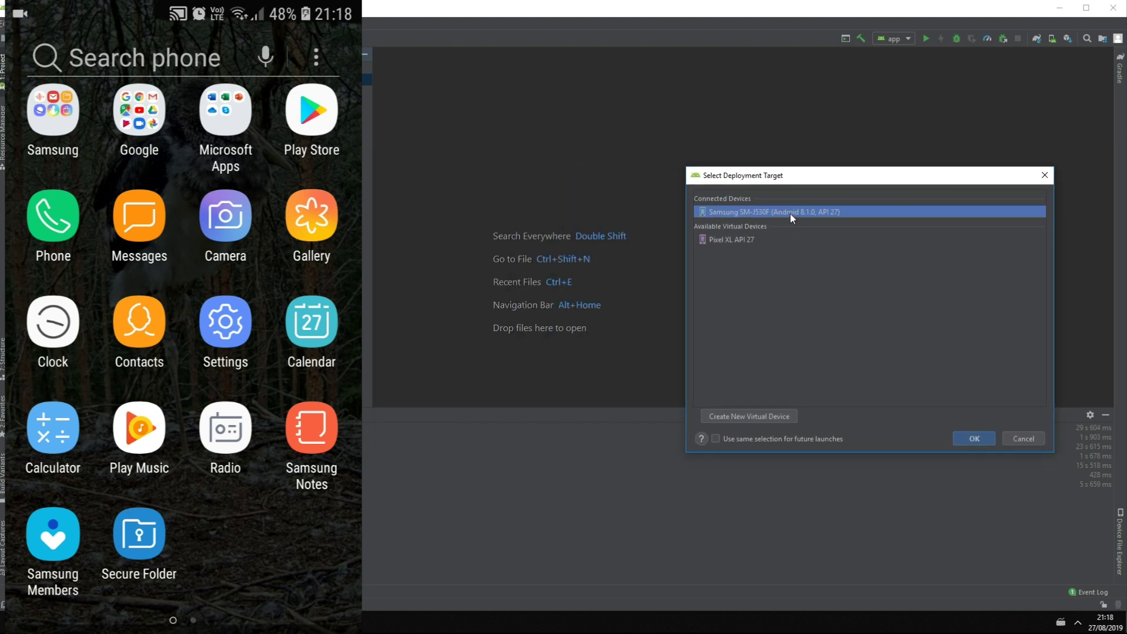
pyautogui.click(972, 440)
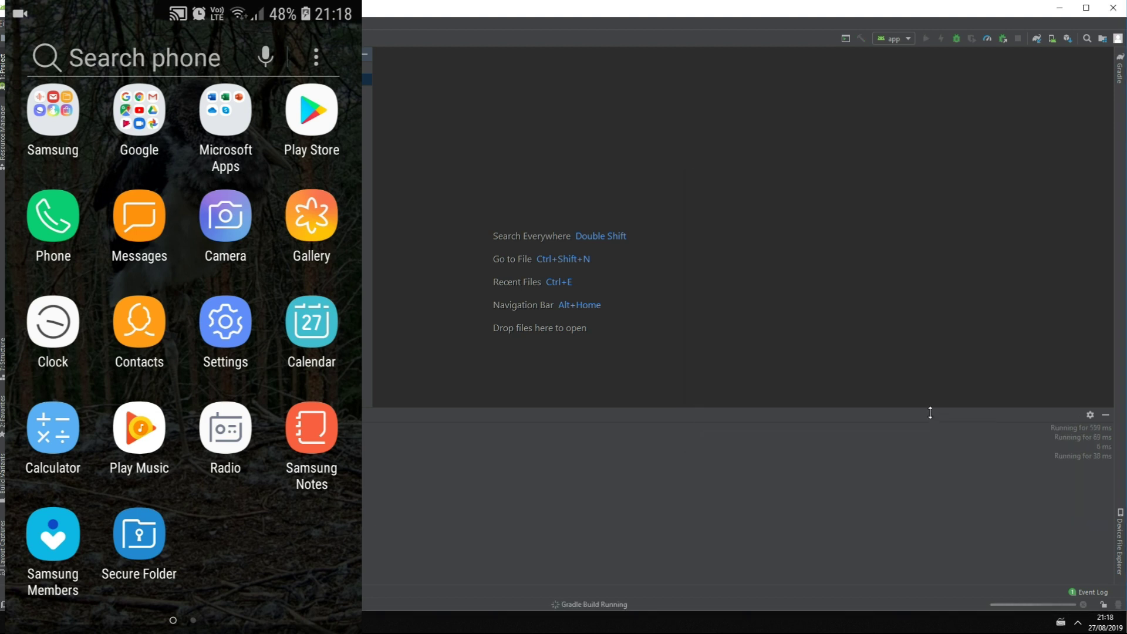